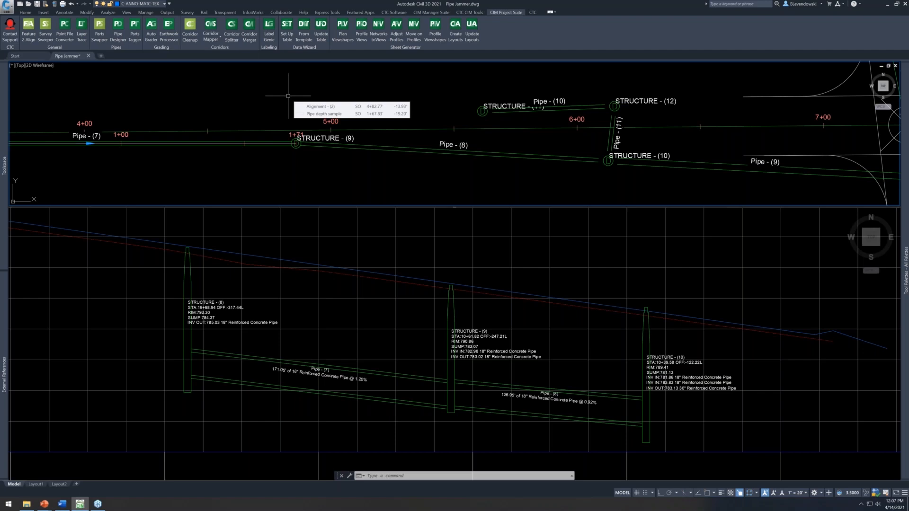
Step: Open Pipe Jammer with the PIPESEDIT command and load the parts of the Storm network, keeping the profile visible
type("regenall")
key("Return")
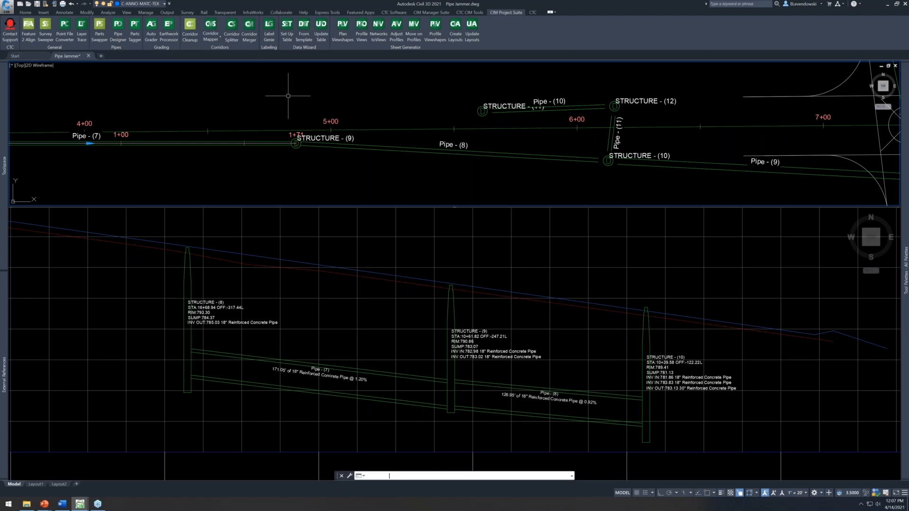
mouse_move(360, 118)
left_mouse_down()
mouse_move(385, 148)
mouse_move(369, 129)
left_mouse_up()
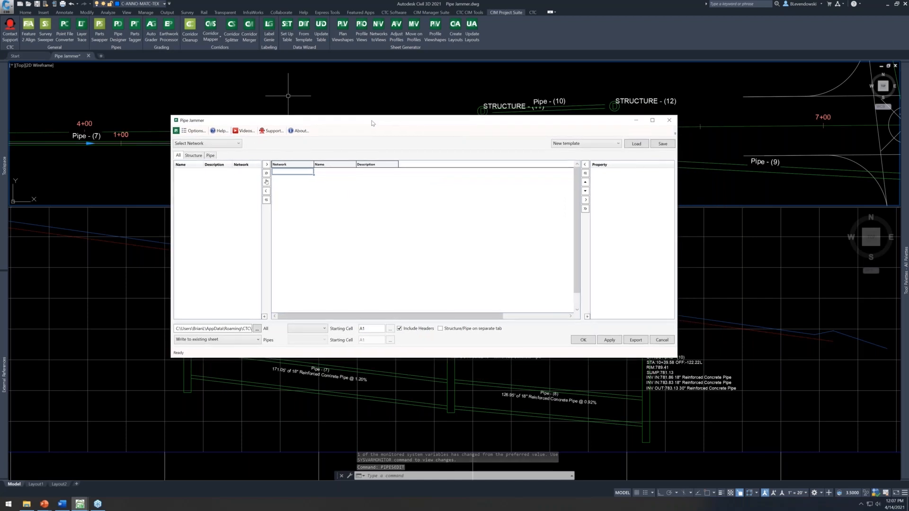
left_click(237, 144)
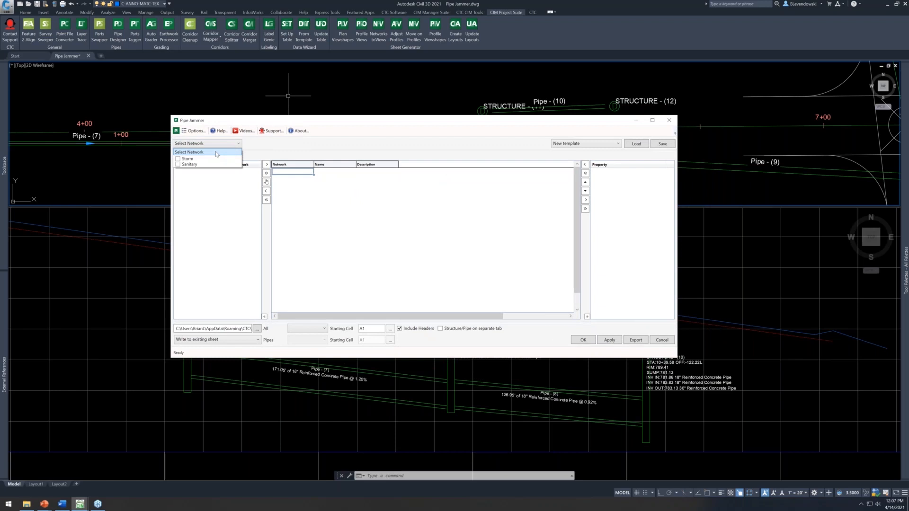
left_click(178, 159)
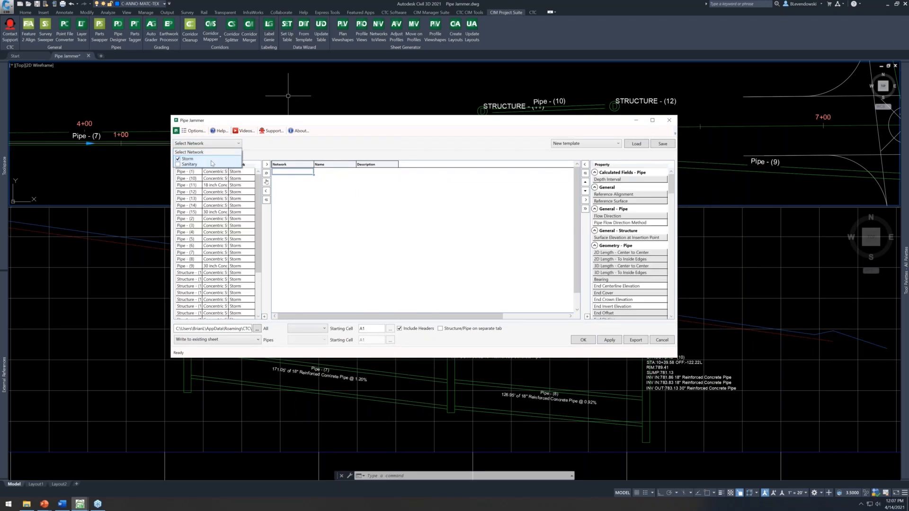
left_click(238, 194)
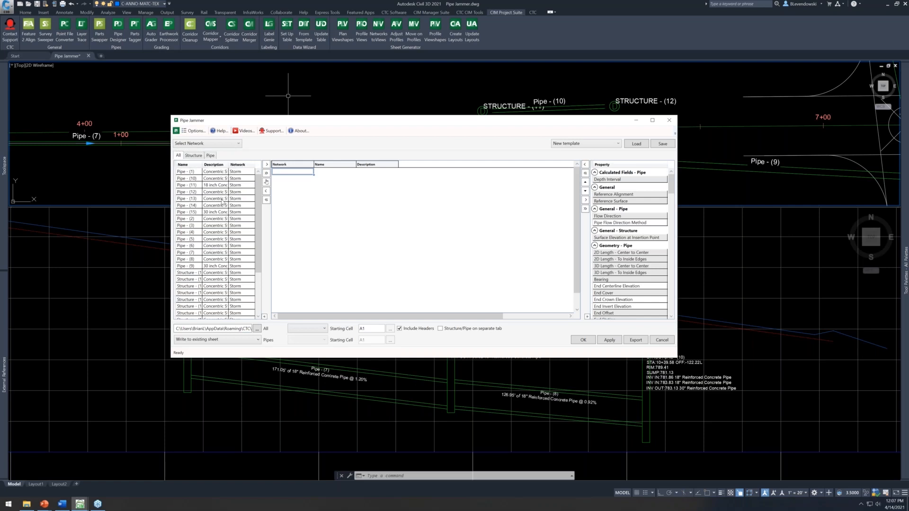
scroll(216, 247, "down", 3)
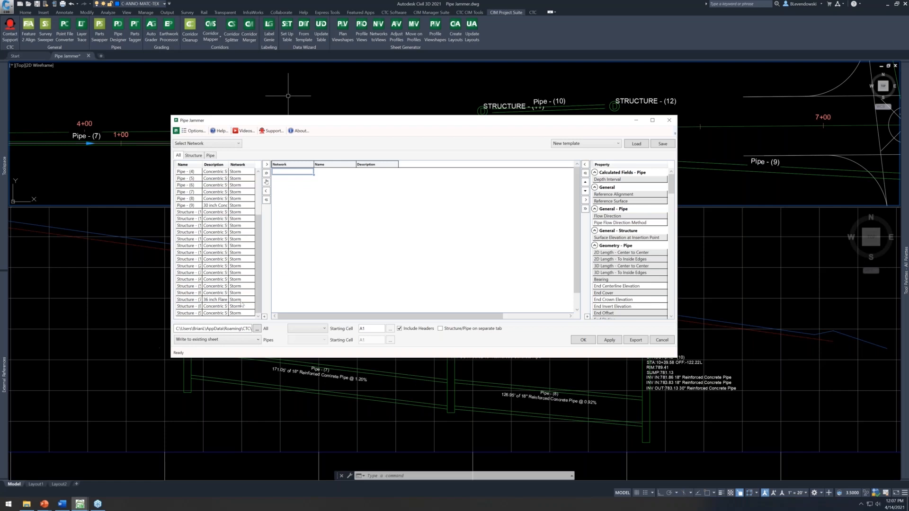
left_click_drag(387, 120, 342, 50)
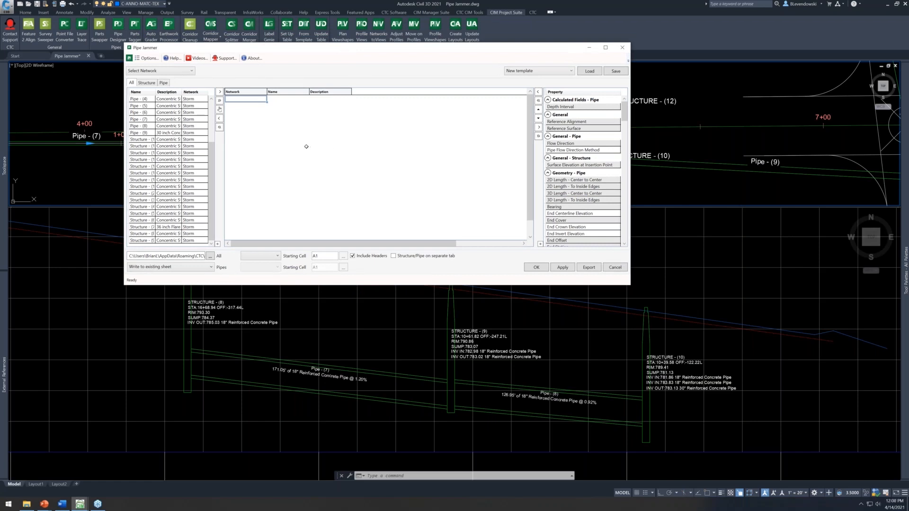
Step: Try adding Pipe - (7) and all other Storm parts to the editing table, and clear the table
left_click(144, 120)
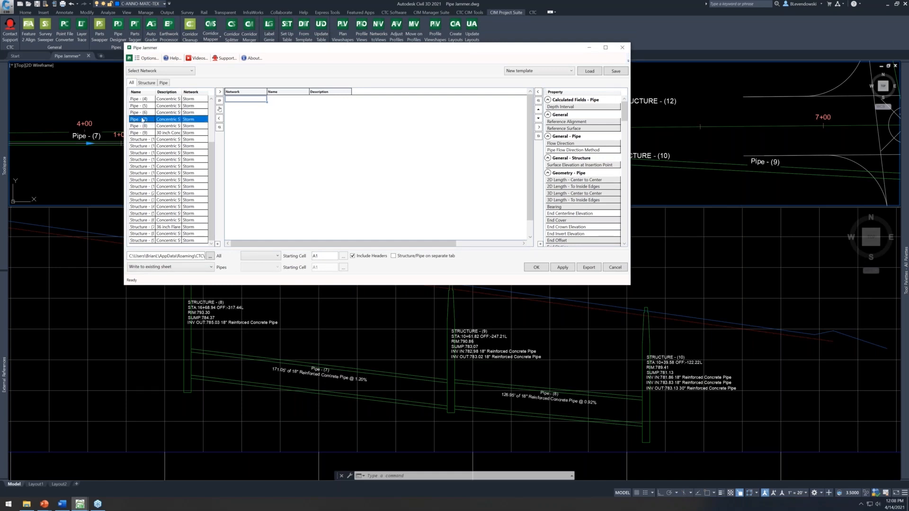
left_click(136, 160, "ctrl")
left_click(145, 126)
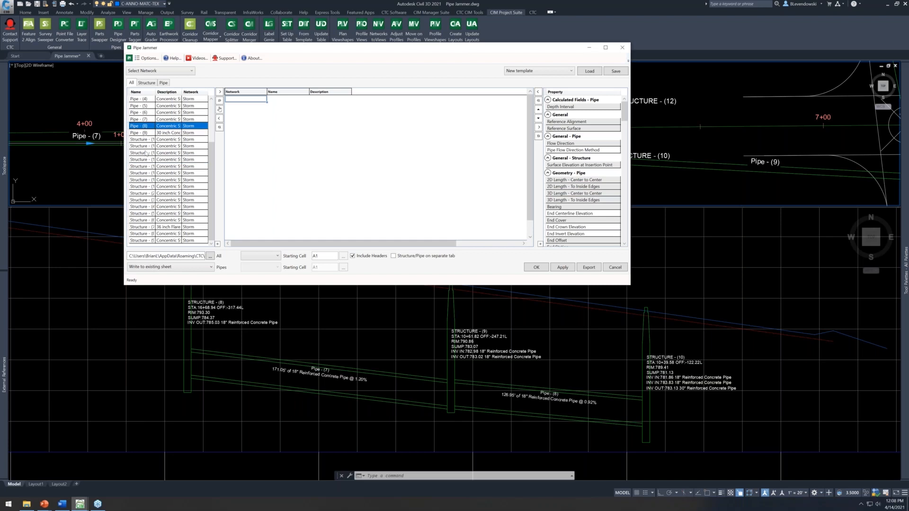
left_click(141, 190, "shift")
left_click(141, 120)
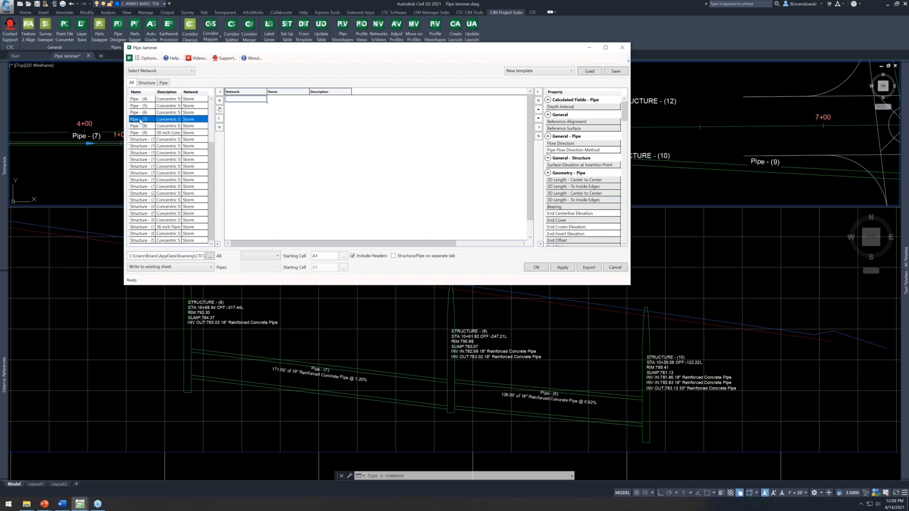
left_click(219, 93)
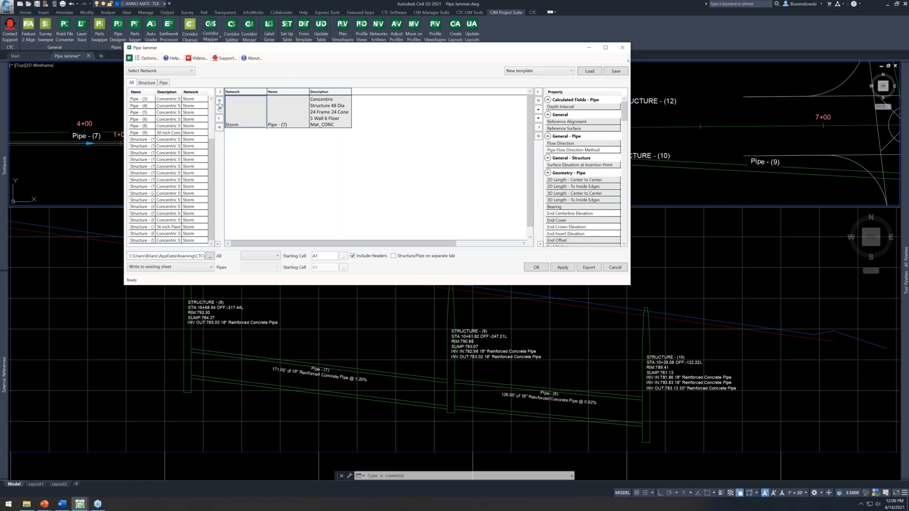
left_click(219, 101)
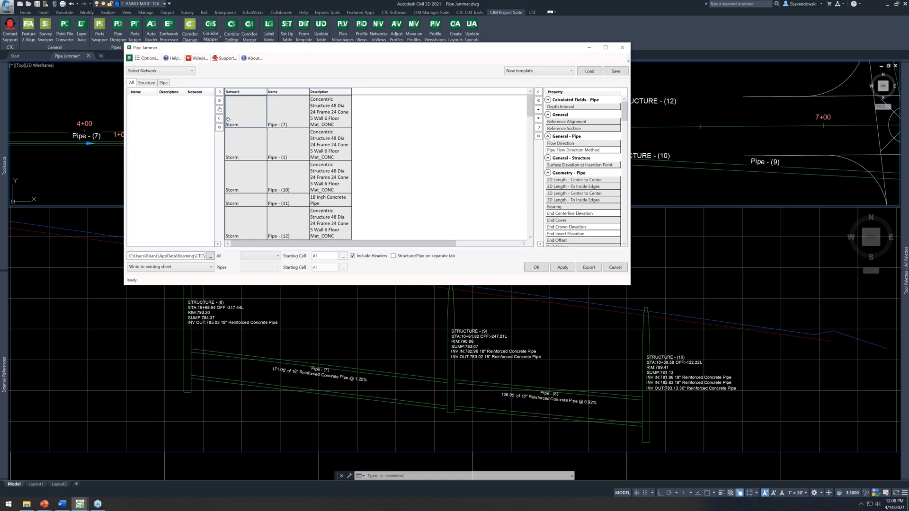
left_click(220, 127)
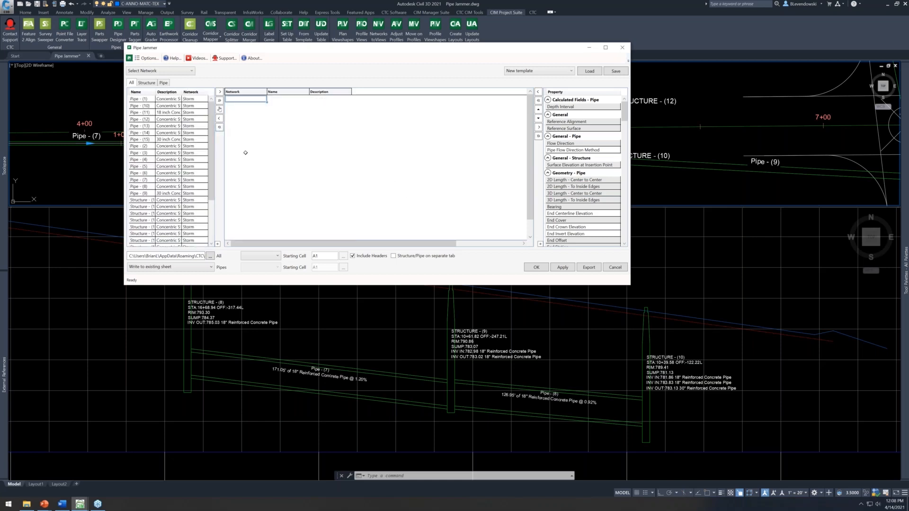
Step: Add Pipe - (7), Structure - (8) and Structure - (9) to the editing table
left_click(161, 180)
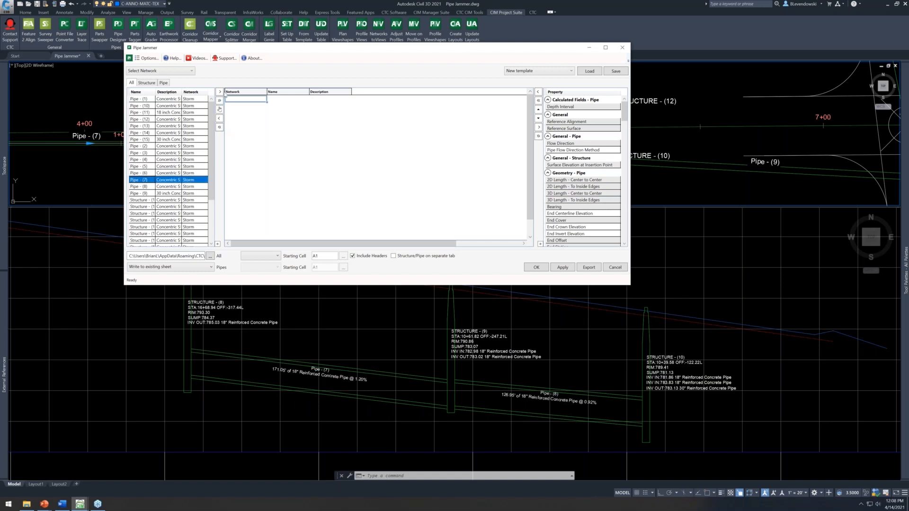
left_click(220, 91)
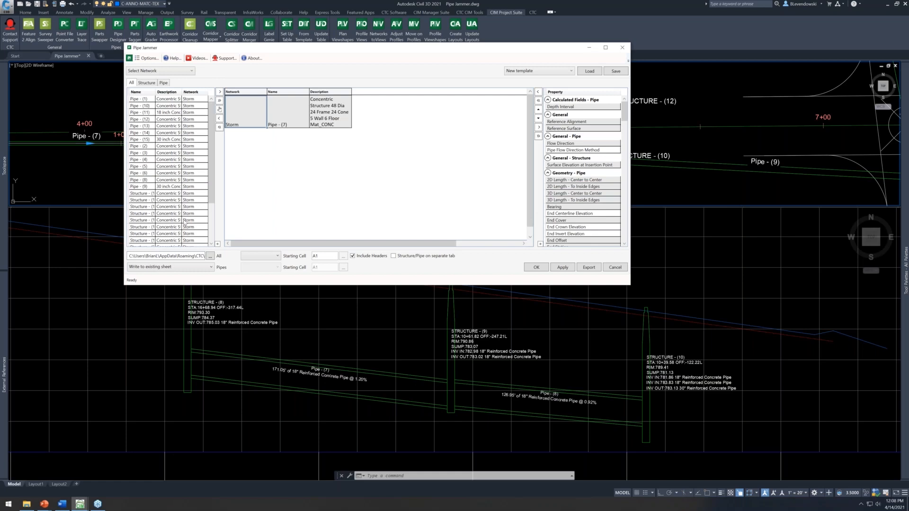
scroll(185, 222, "down", 3)
left_click(142, 234)
left_click(143, 240, "shift")
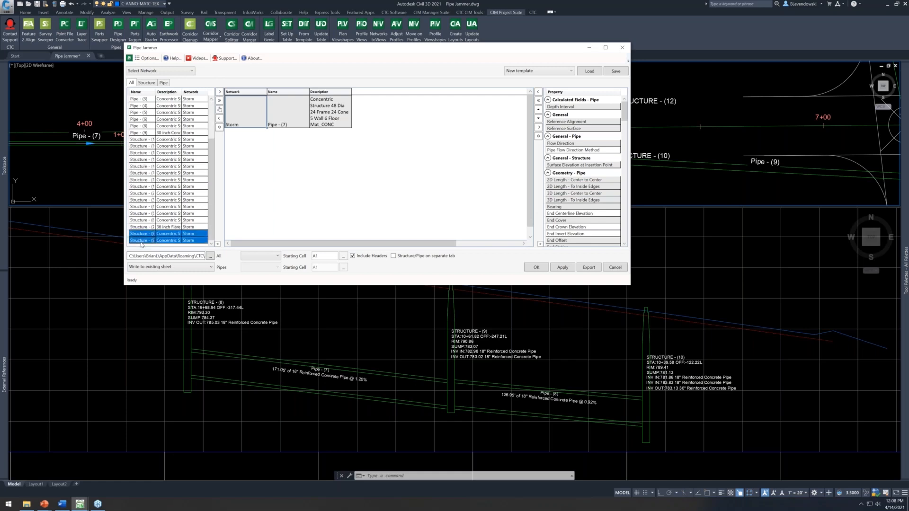
left_click(220, 92)
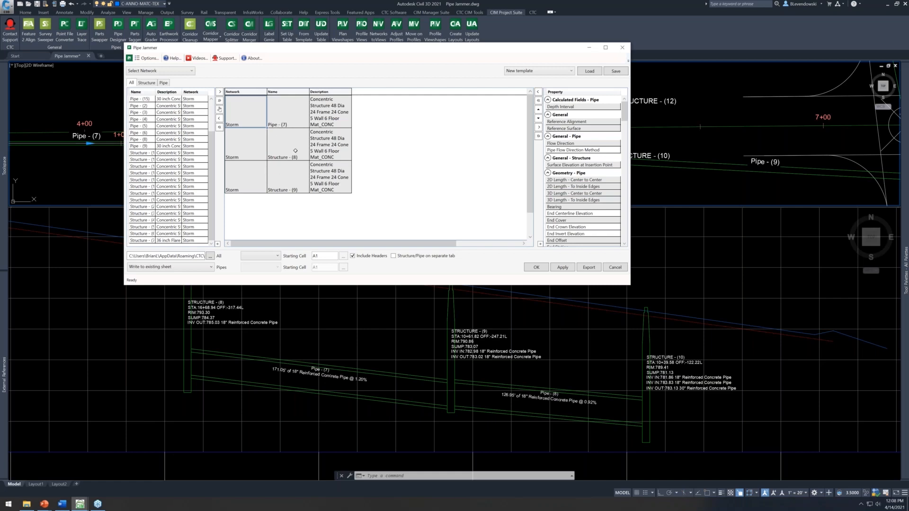
Step: Compare the structure-only, pipe-only and combined views of the chosen parts and their available properties
left_click(146, 83)
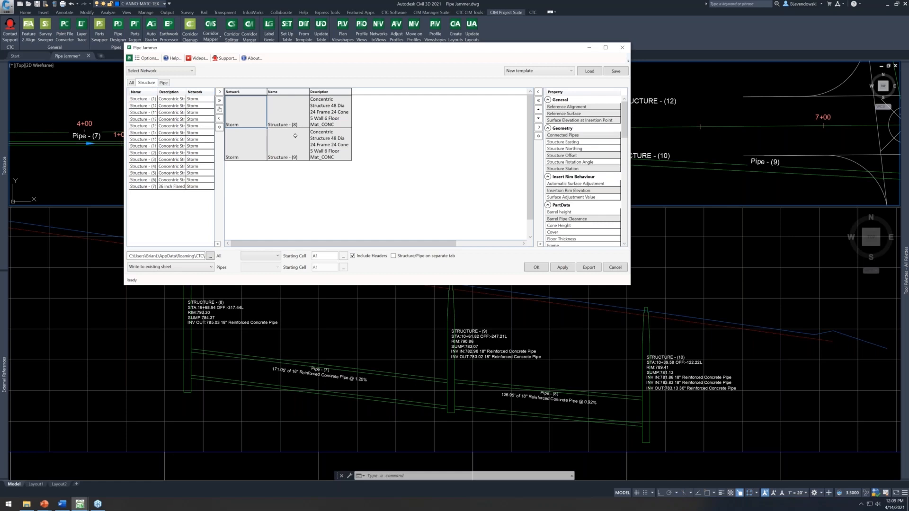
left_click(164, 84)
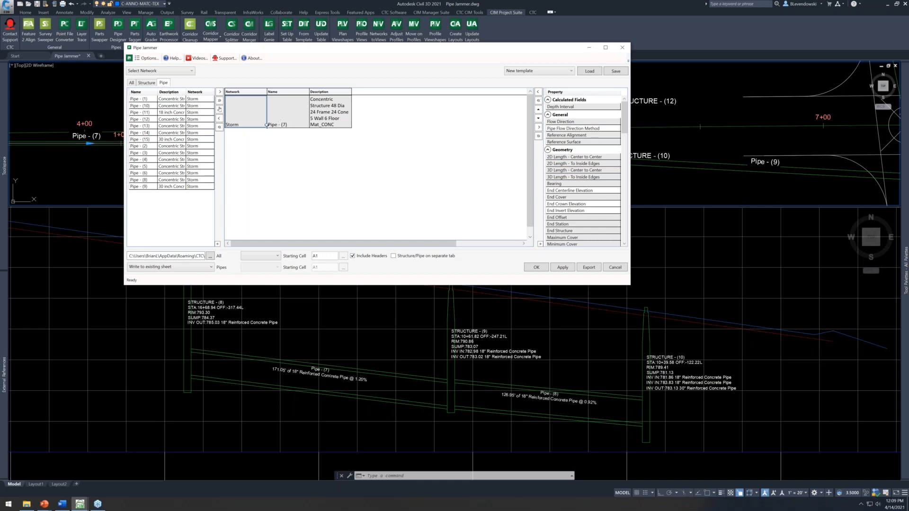
left_click(132, 83)
left_click(146, 83)
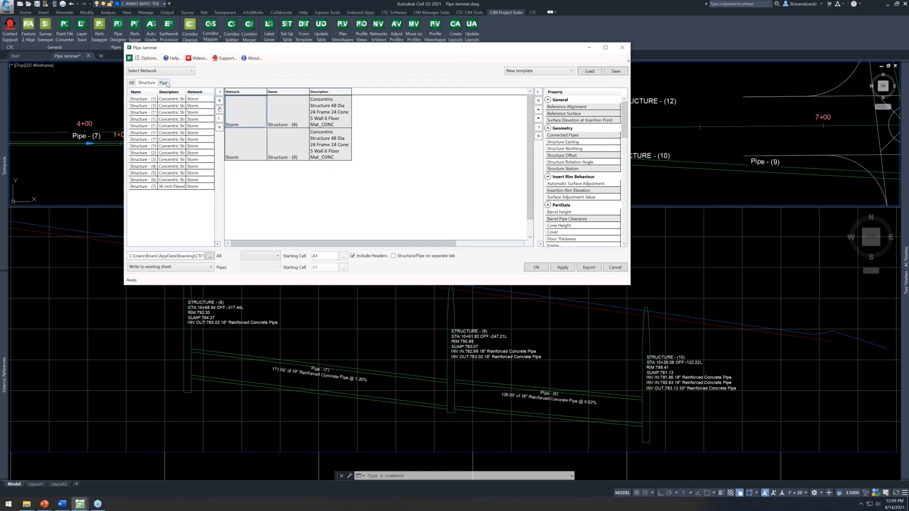
left_click(164, 84)
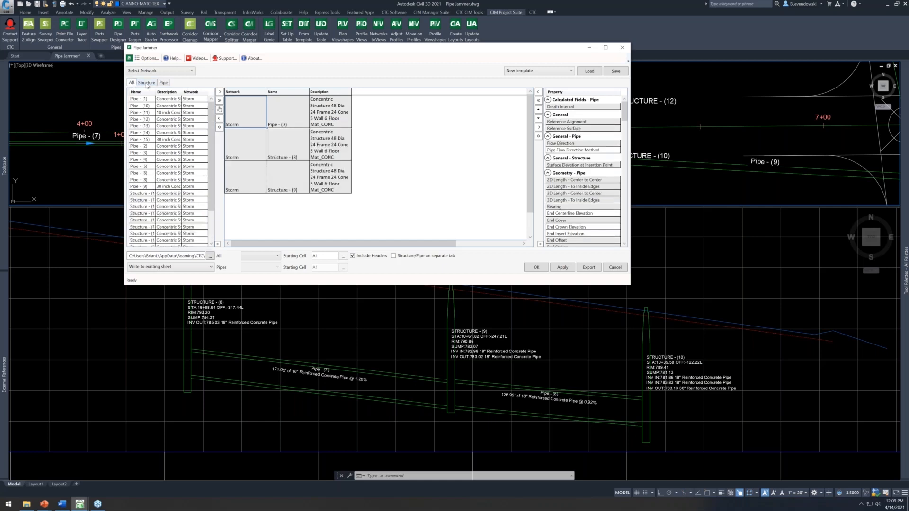
left_click(146, 84)
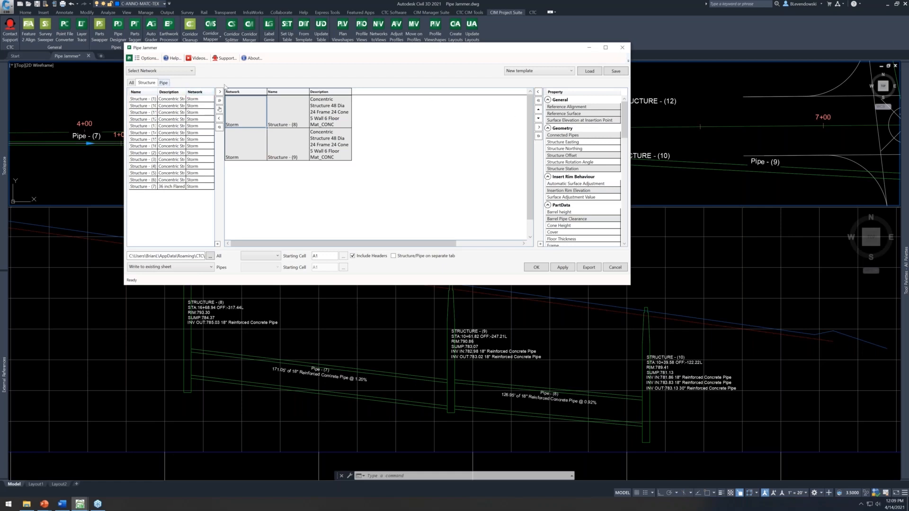
left_click(164, 83)
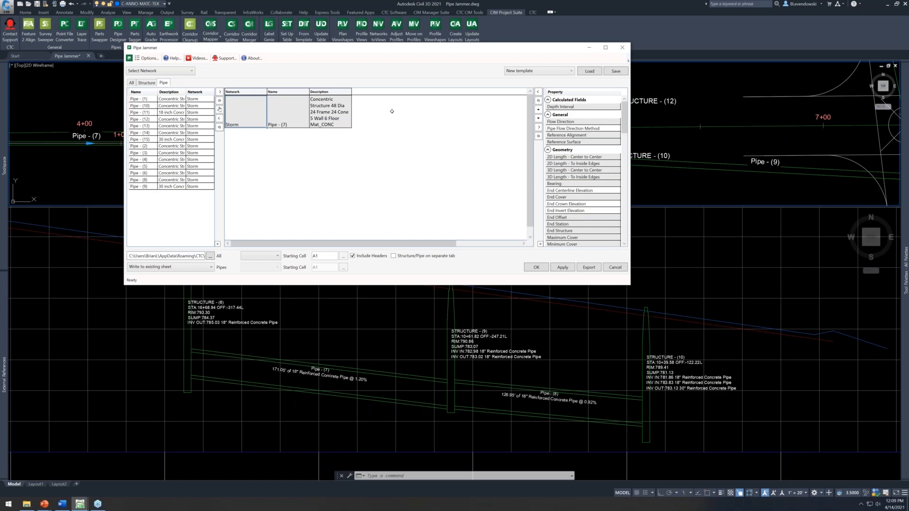
left_click(131, 84)
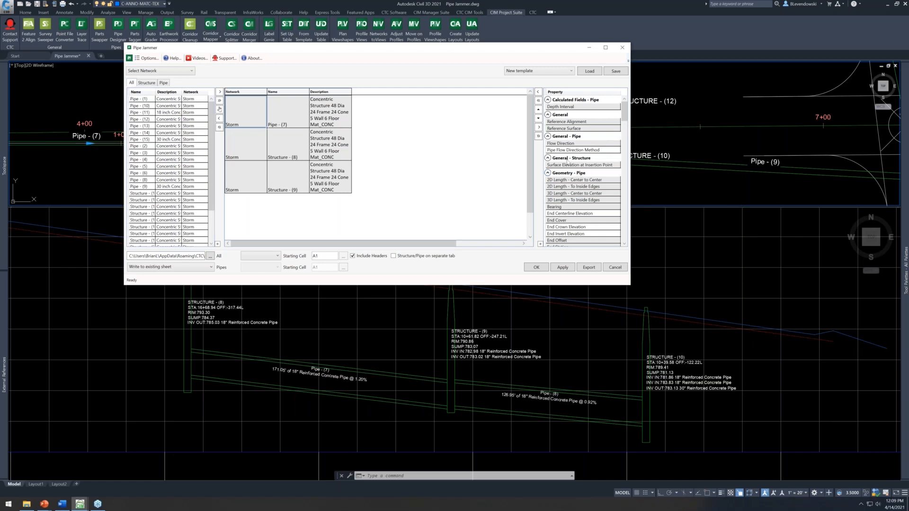
Step: Add the End Invert Elevation property as a column in the pipe-only table
left_click(163, 83)
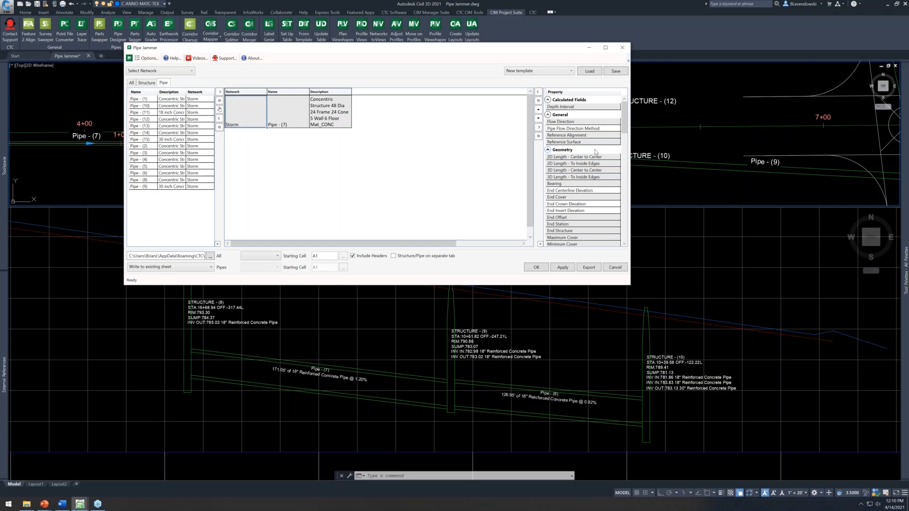
left_click(575, 211)
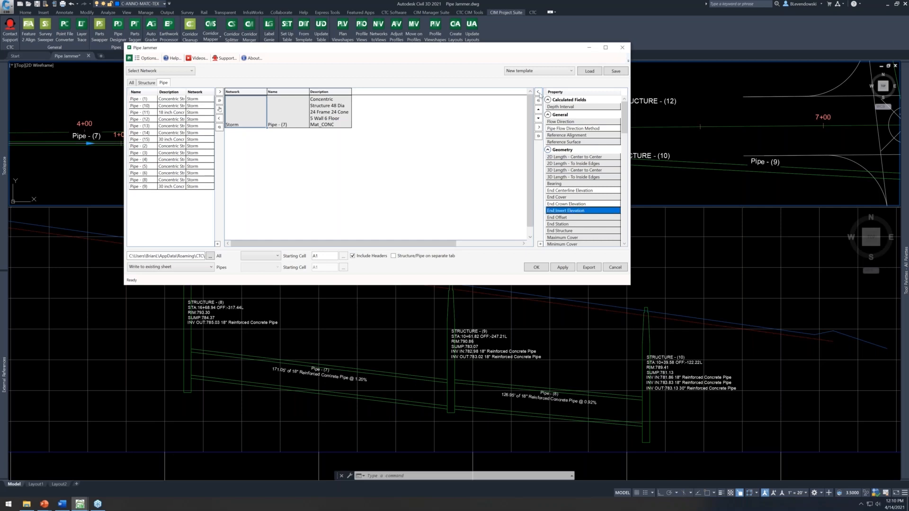
left_click(539, 93)
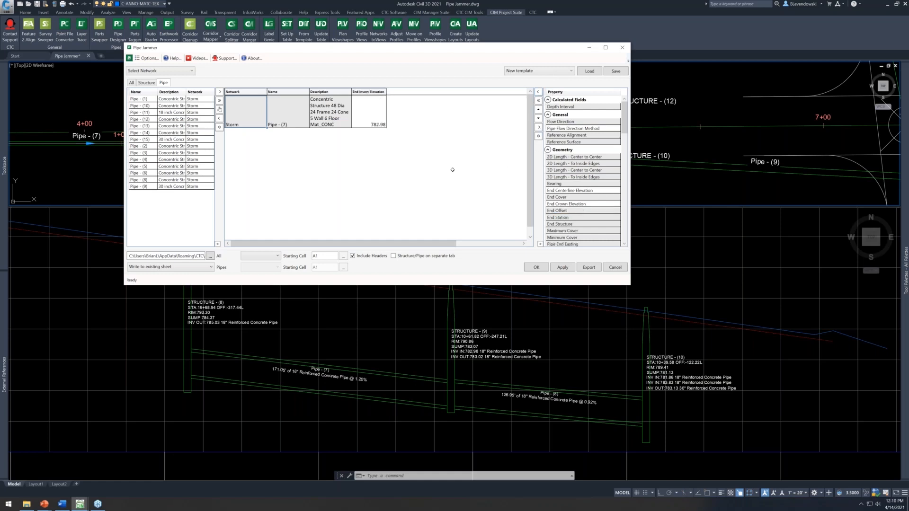
Step: Add Pipe - (8) to the pipe table and remove it again
left_click(144, 181)
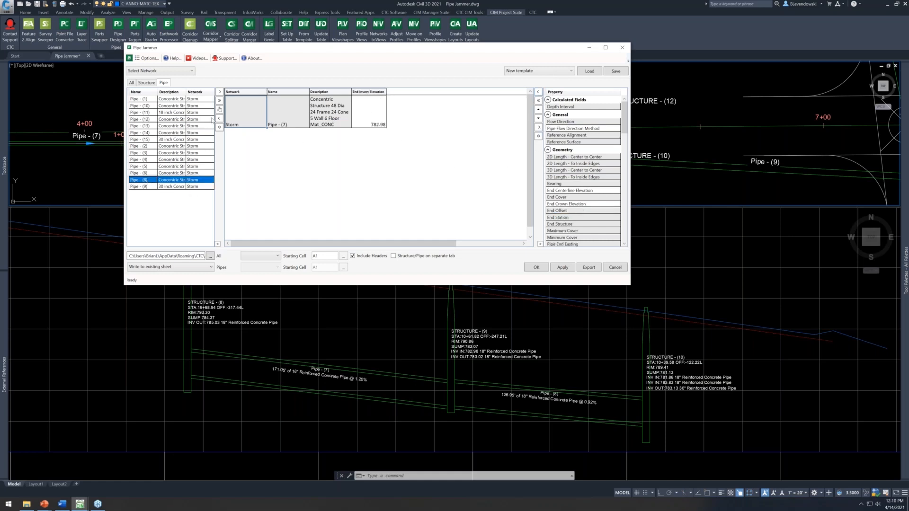
left_click(220, 92)
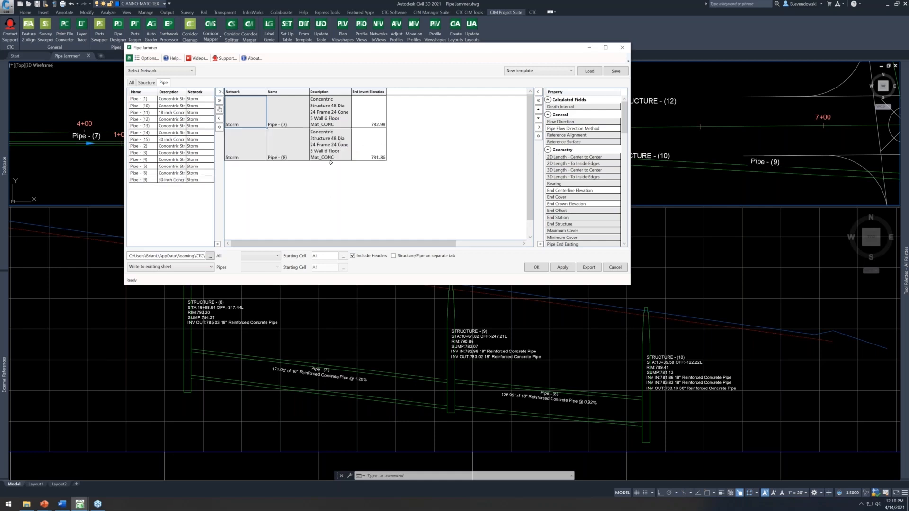
left_click(252, 150)
left_click(219, 120)
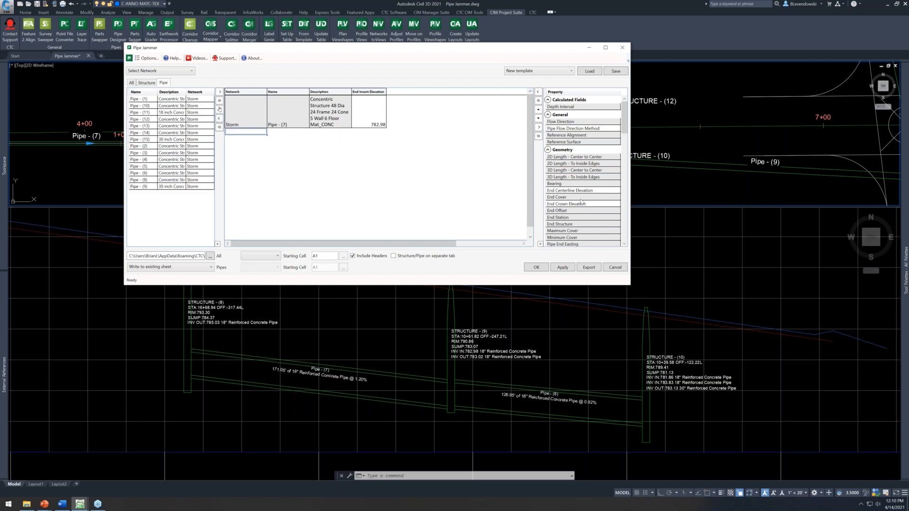
Step: Add the Start Invert Elevation property as another column in the pipe table
scroll(592, 201, "down", 5)
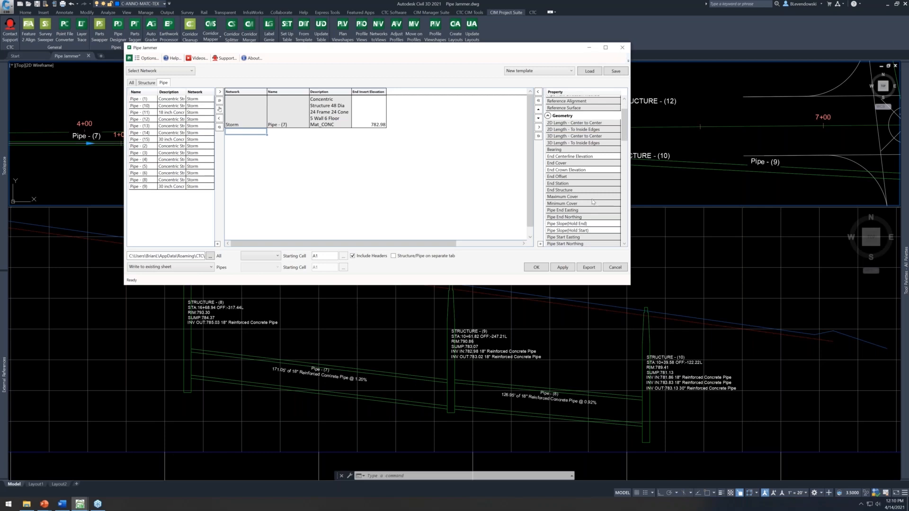
left_click(569, 211)
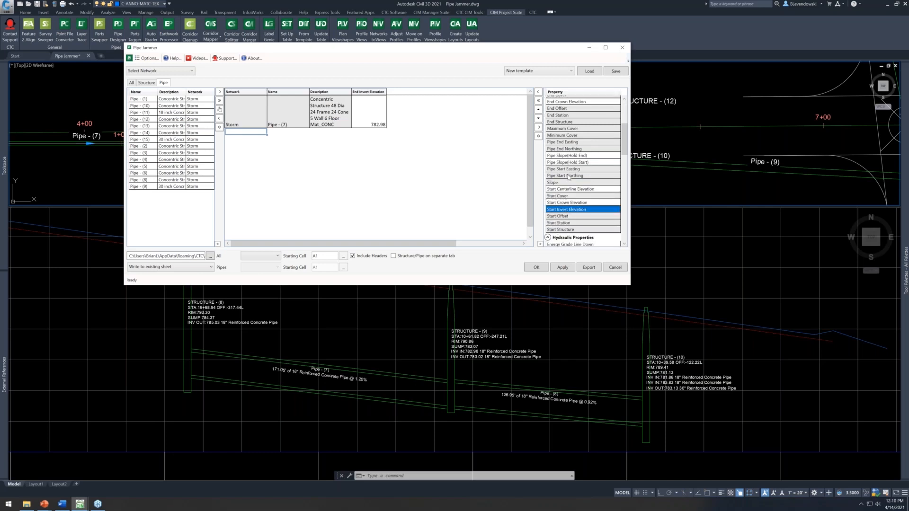
left_click(538, 92)
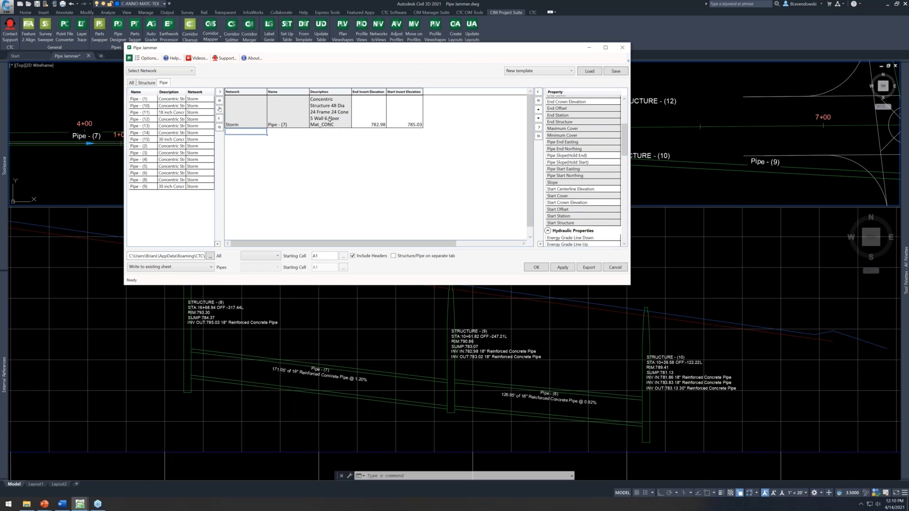
Step: Set the start invert elevation of Pipe - (7) to 784.5 and apply the change to the drawing
left_click(407, 112)
type("784.5")
key("Tab")
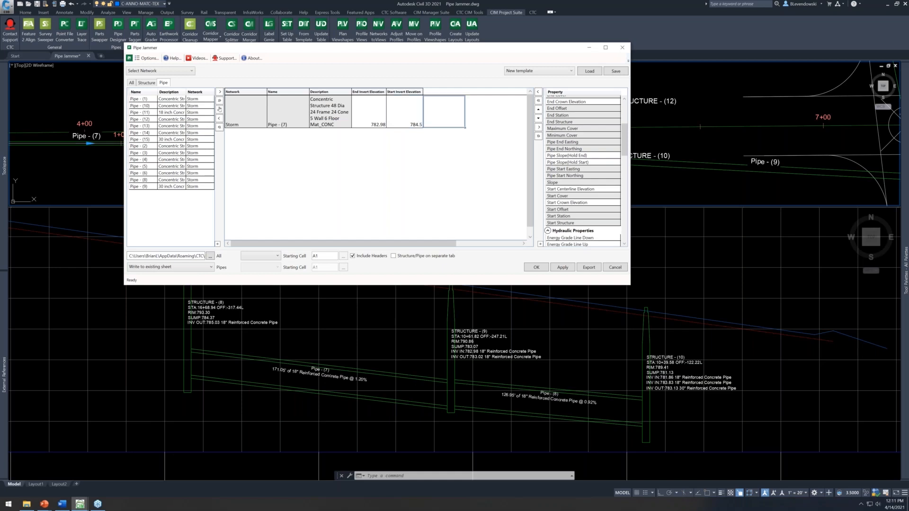
left_click(402, 109)
left_click(568, 270)
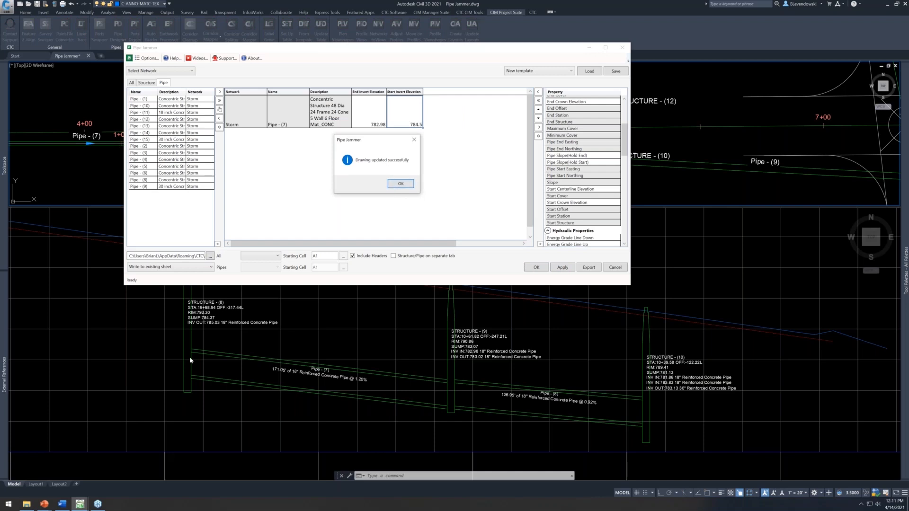
Step: Set the start invert elevation of Pipe - (7) to 784.5 in the combined pipe and structure table and apply it to the drawing
left_click(404, 184)
left_click(201, 389)
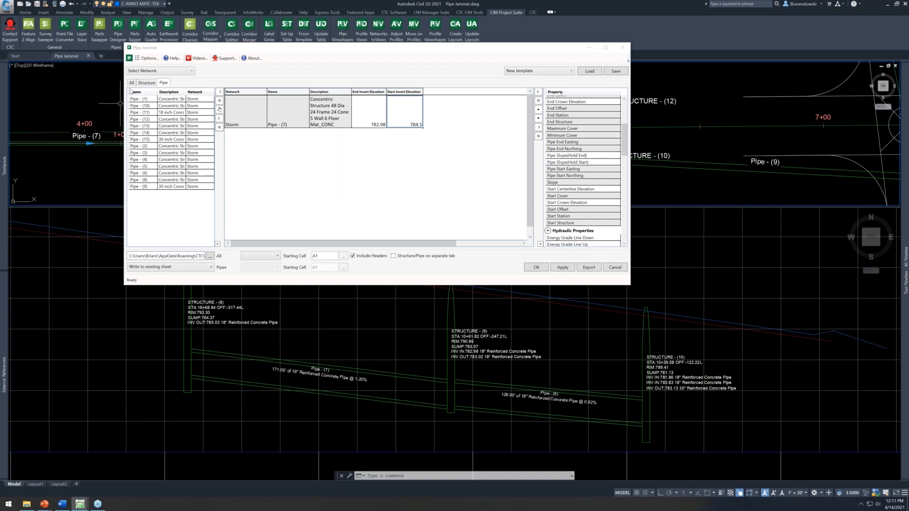
left_click(132, 83)
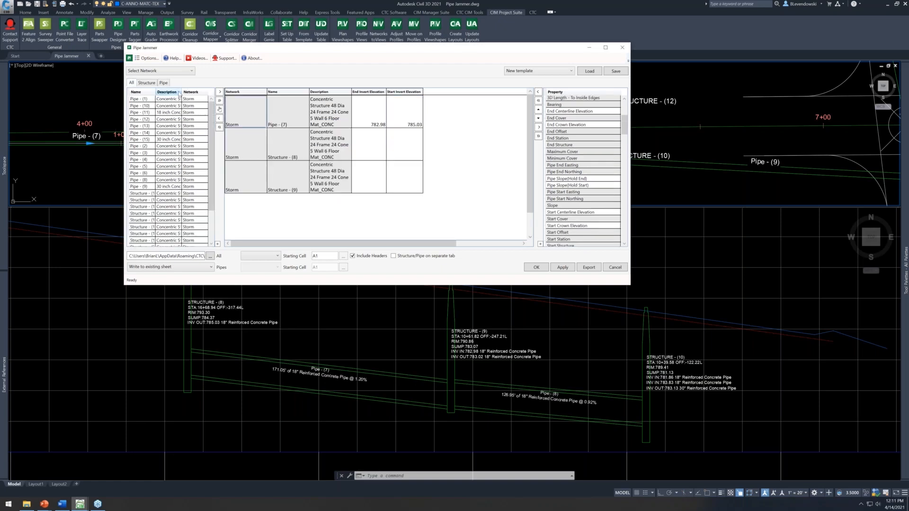
double_click(399, 113)
type("784.5")
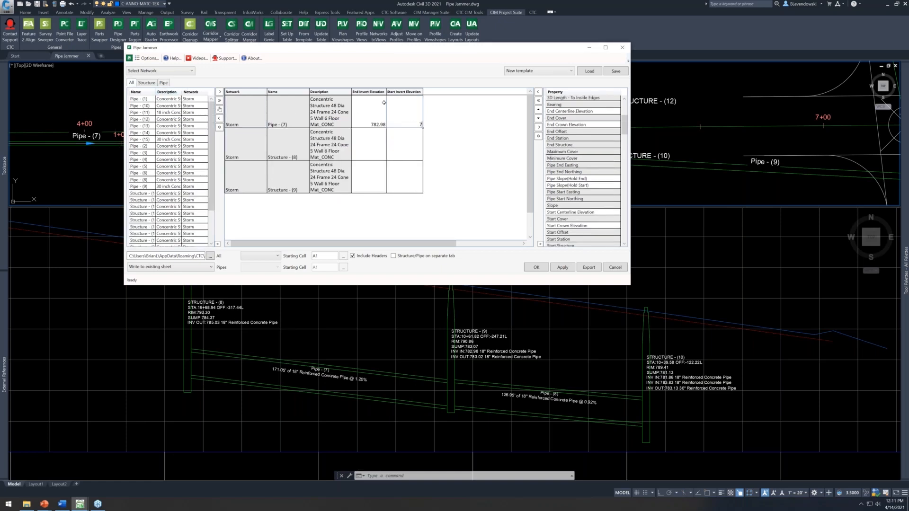
key("Tab")
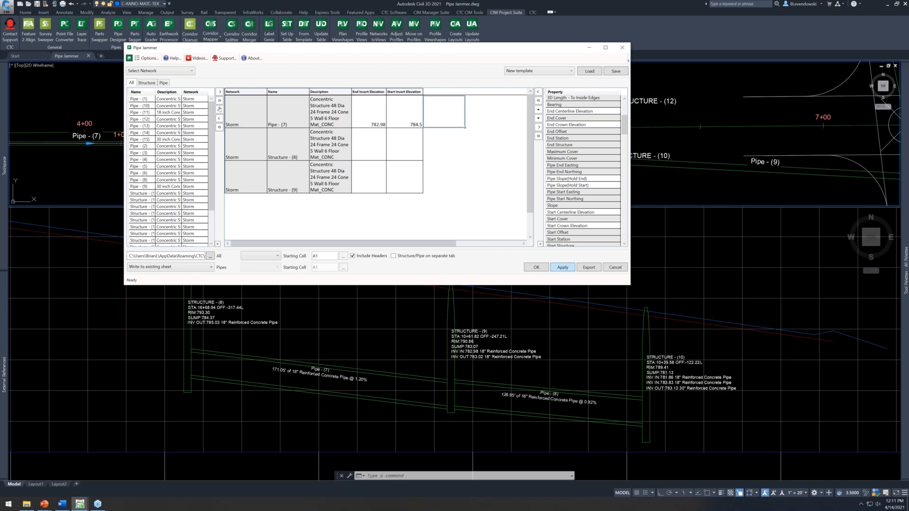
left_click(562, 267)
left_click(401, 187)
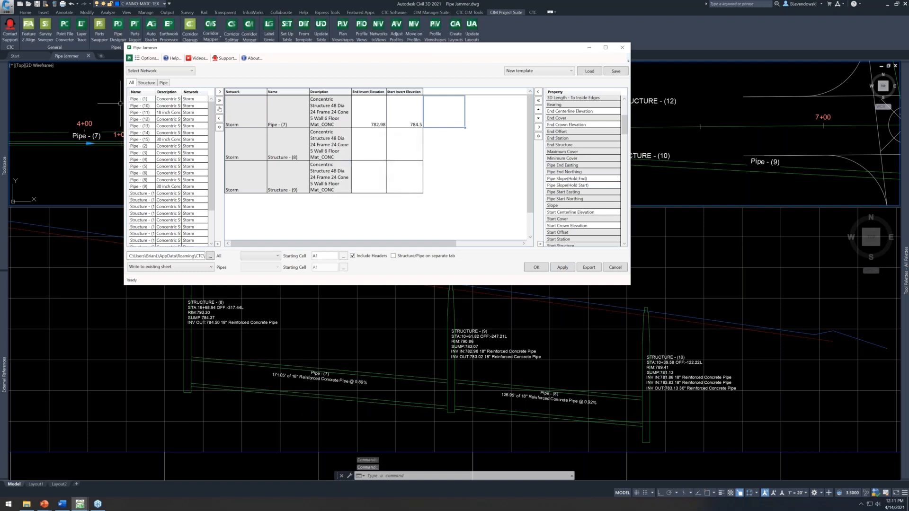
Step: Accept the Pipe - (7) table edits to finish the pipe editing session, and save the drawing
left_click(410, 118)
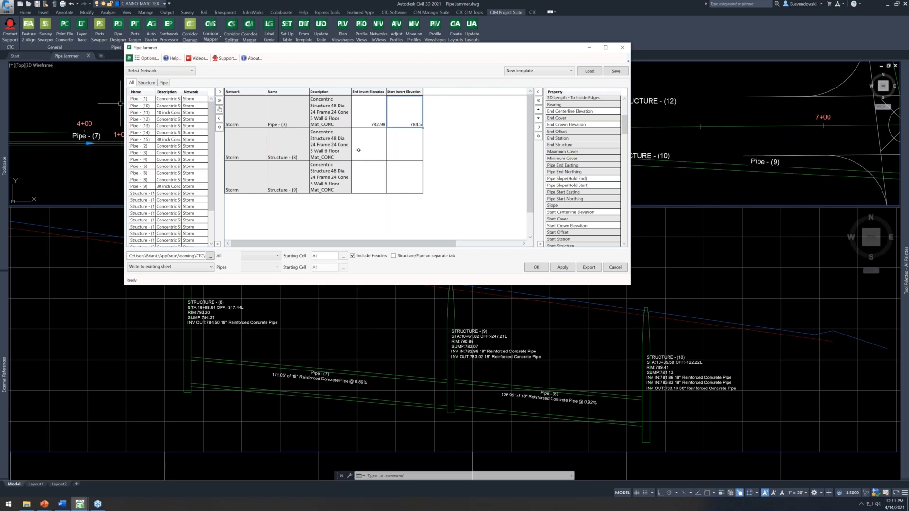
left_click(374, 117)
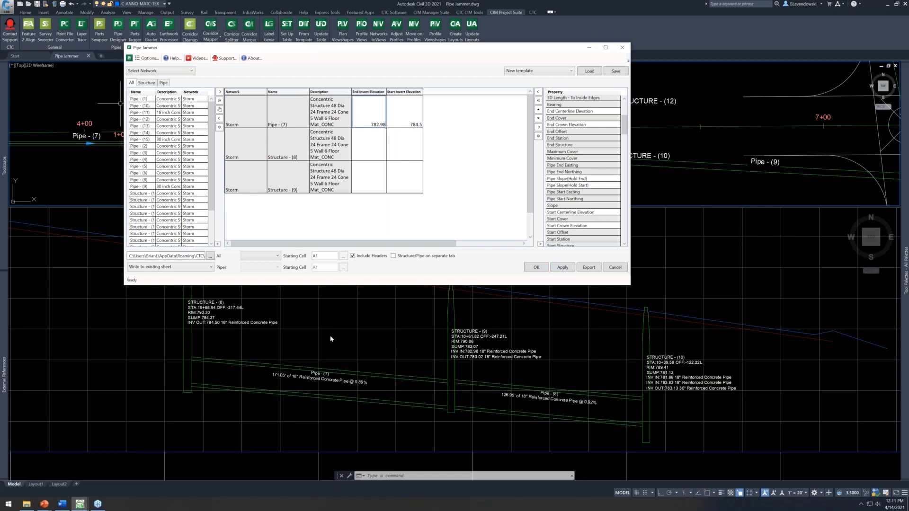
left_click(537, 268)
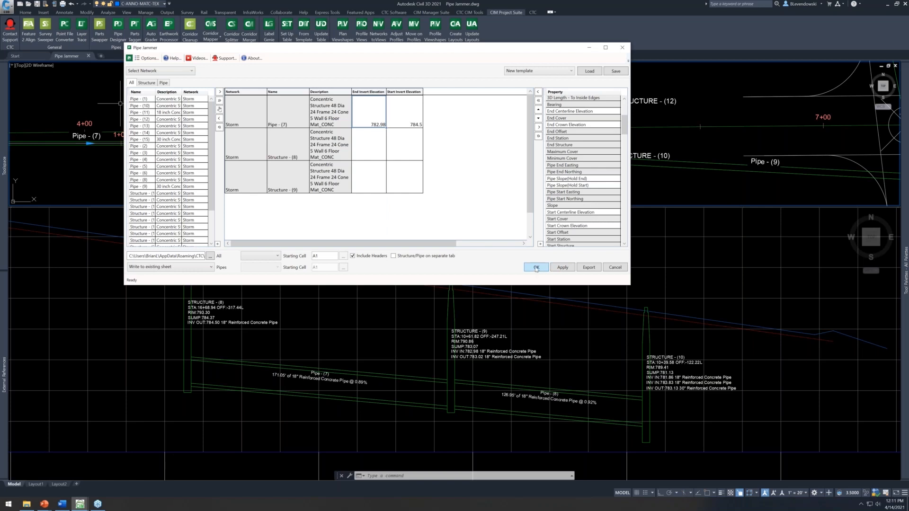
left_click(400, 184)
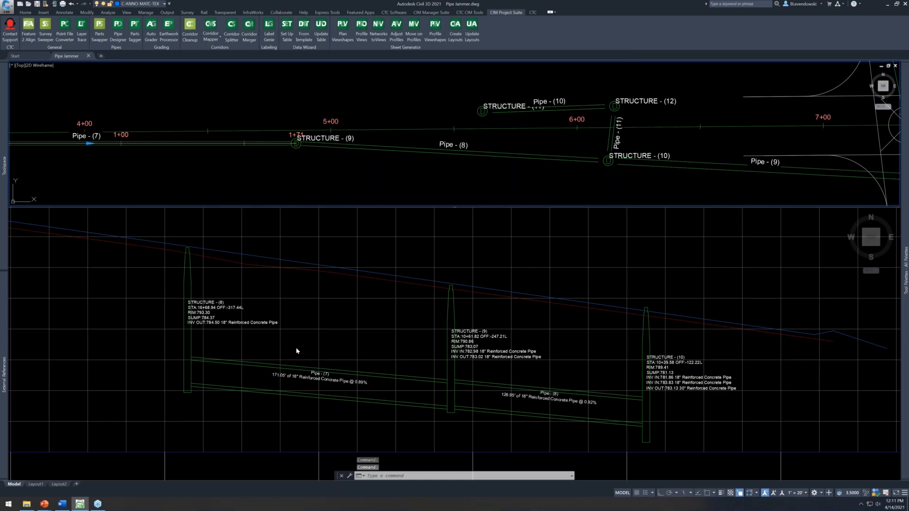
left_click(300, 346)
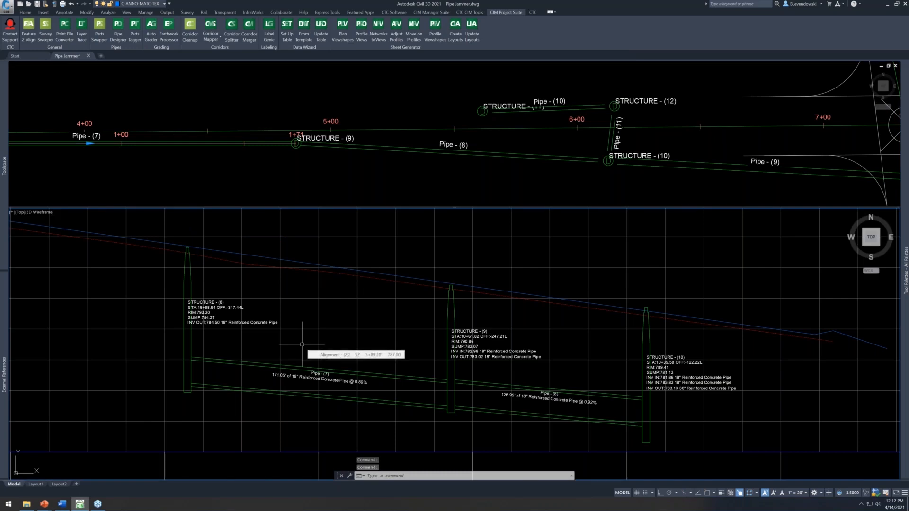
key("ctrl+s")
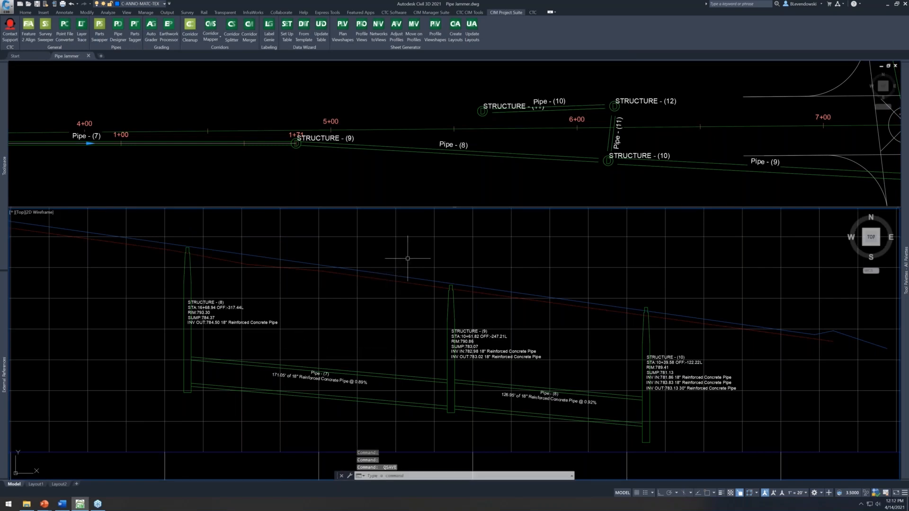
Step: Reopen the network table with the PIPESEDIT command and load all Storm pipes and structures into it
type("PIPESedi")
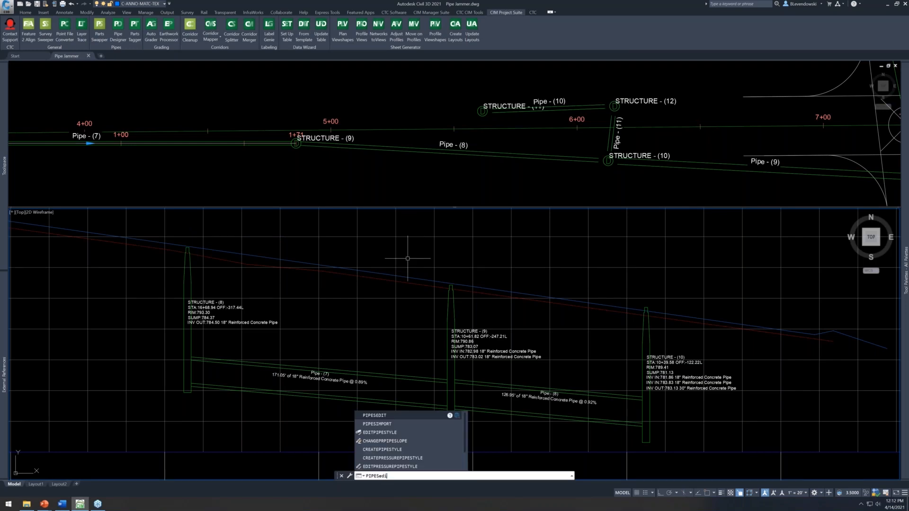
key("Return")
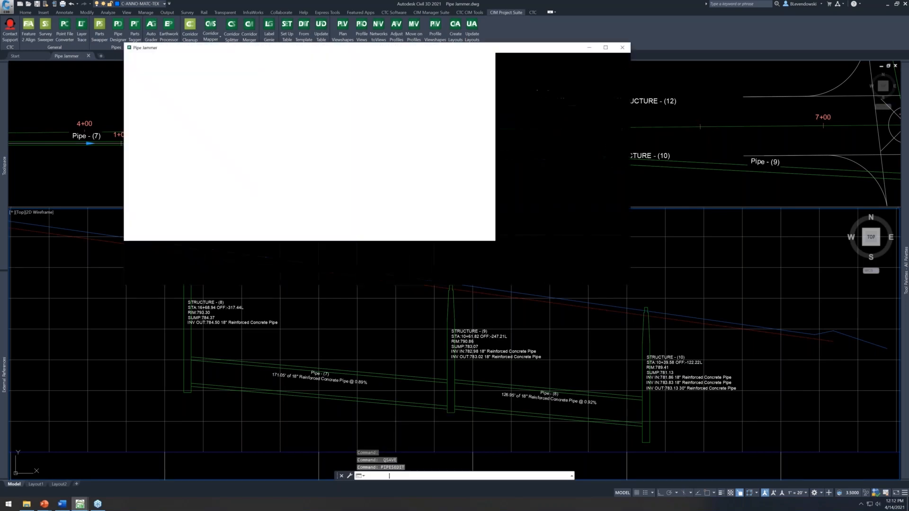
left_click_drag(325, 53, 348, 75)
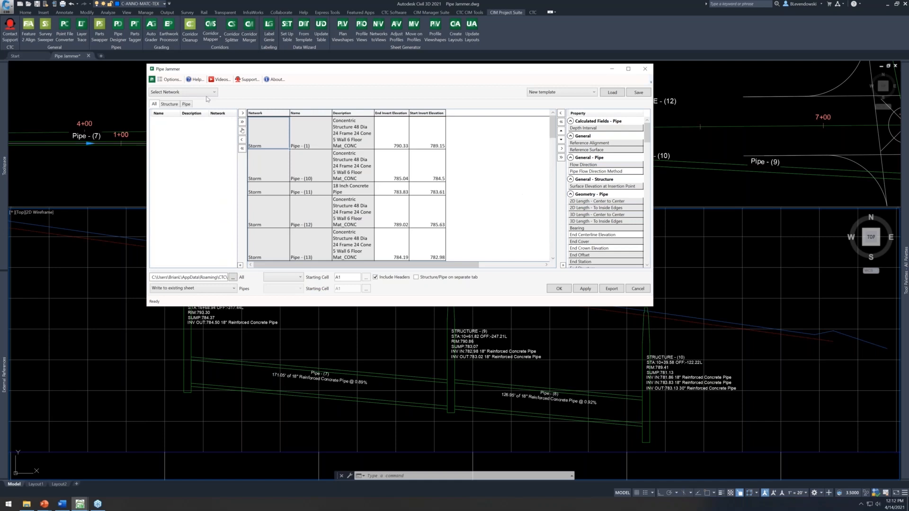
Step: Add the Rim To Sump Height property as a column in the structure-only table
left_click(170, 104)
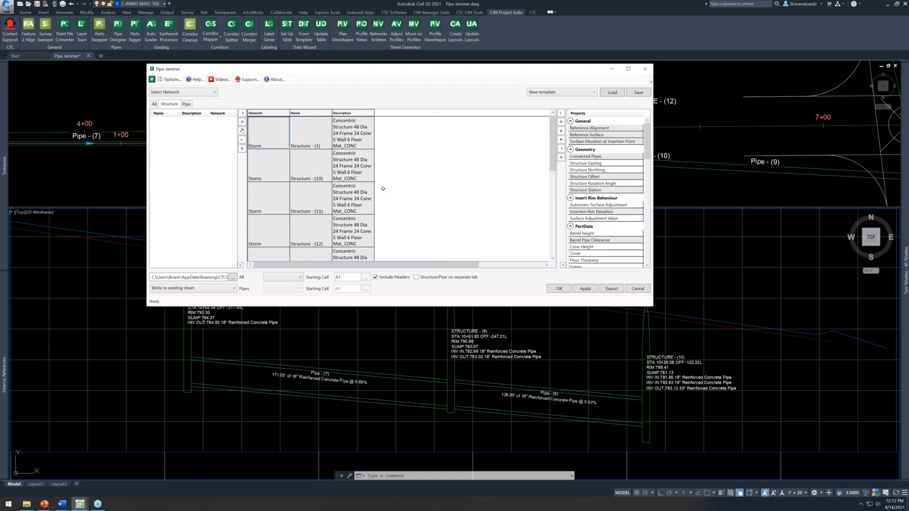
scroll(623, 193, "down", 2)
scroll(623, 193, "down", 3)
scroll(621, 206, "down", 3)
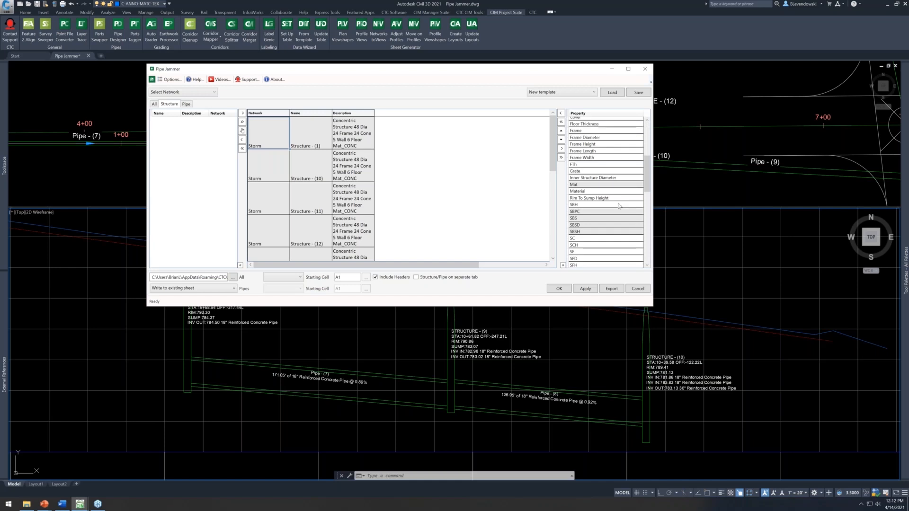
left_click(599, 198)
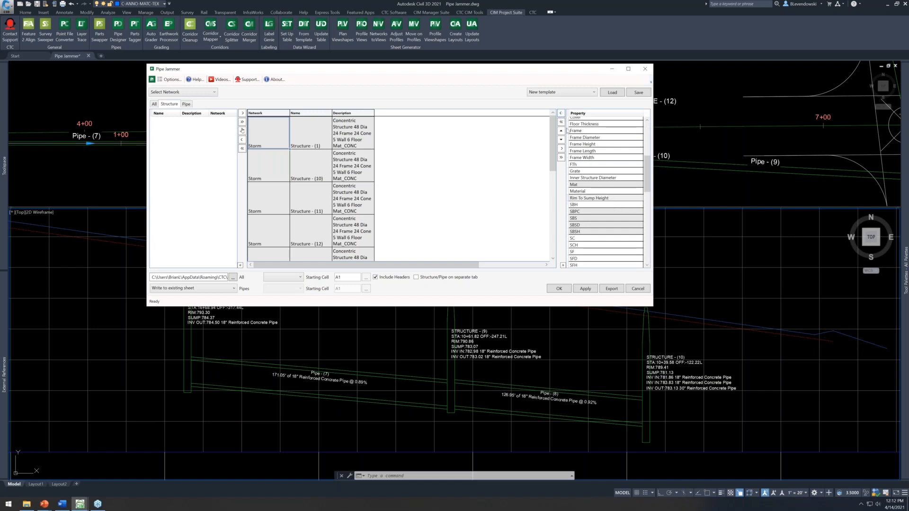
left_click(561, 114)
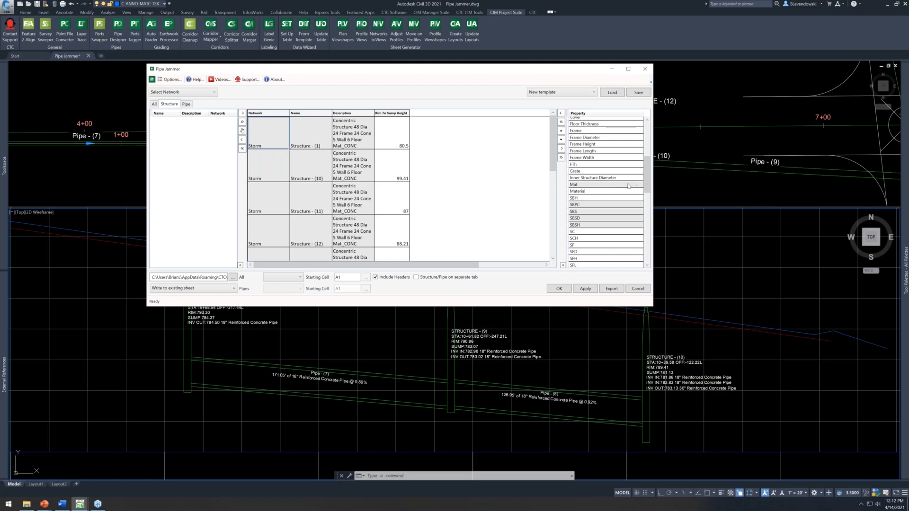
Step: Add the Sump Elevation property as a column in the structure table
scroll(625, 206, "down", 4)
scroll(625, 206, "down", 3)
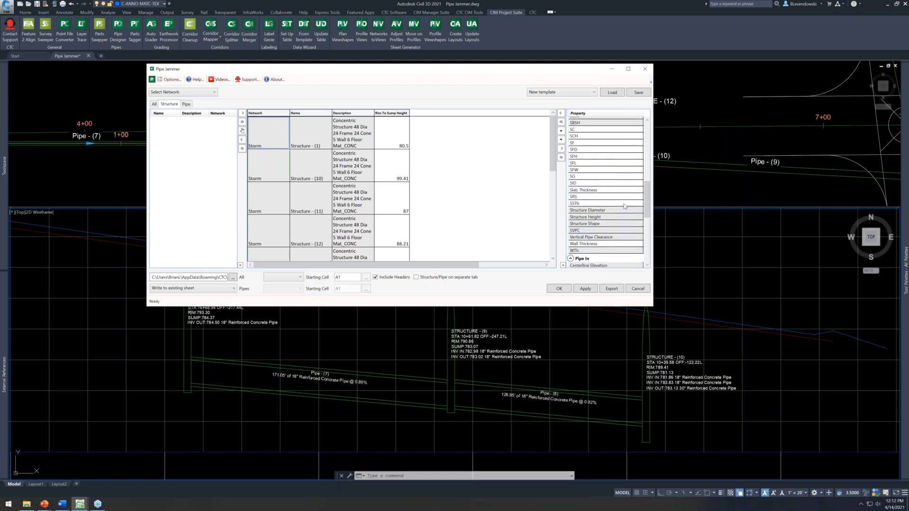
scroll(624, 205, "down", 3)
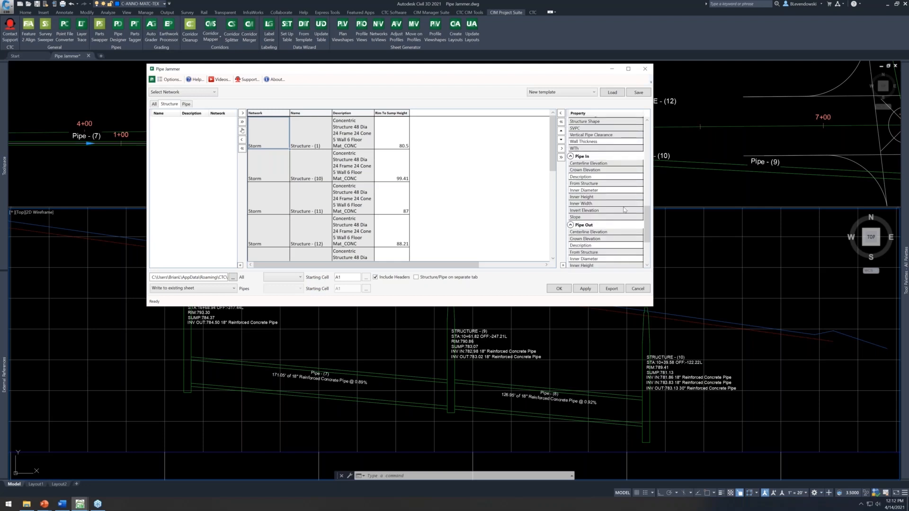
left_click(610, 212)
scroll(616, 227, "down", 2)
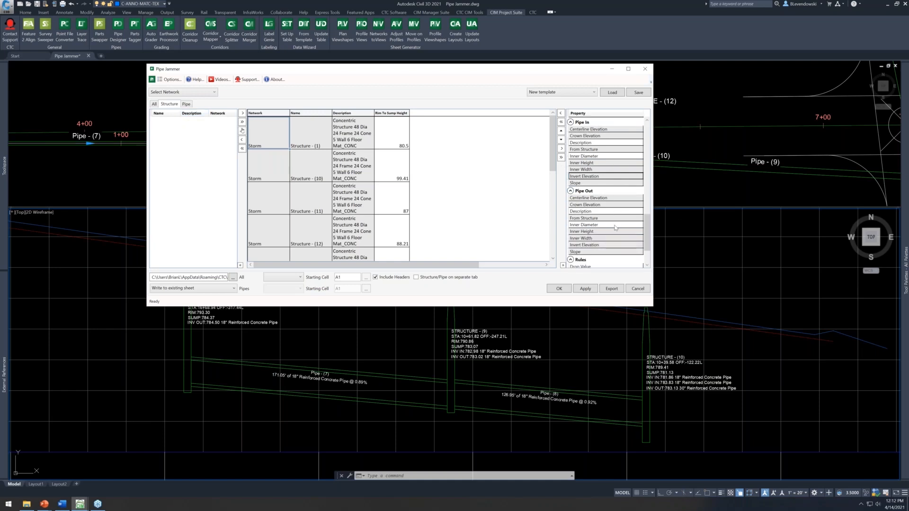
scroll(615, 228, "down", 2)
scroll(616, 228, "down", 1)
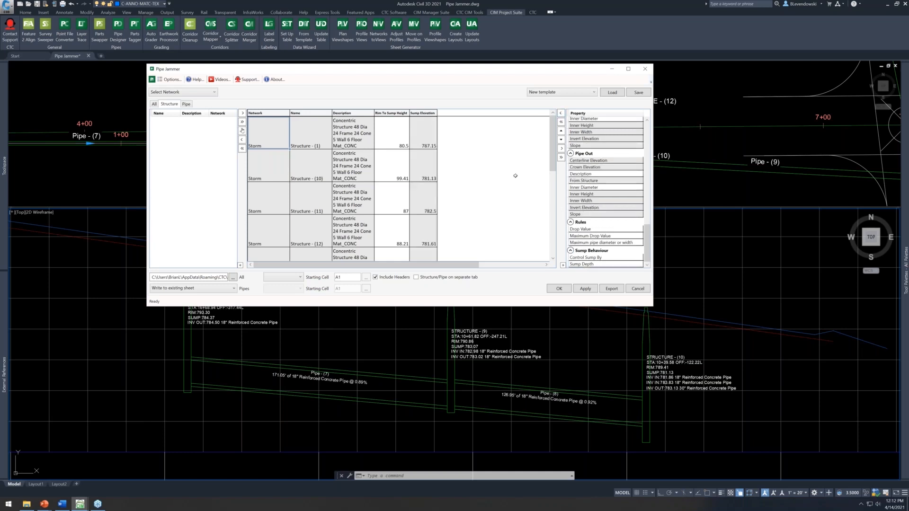
Step: Add the Inner Structure Diameter property as a column in the structure table
scroll(609, 189, "up", 10)
scroll(611, 188, "down", 3)
left_click(600, 158)
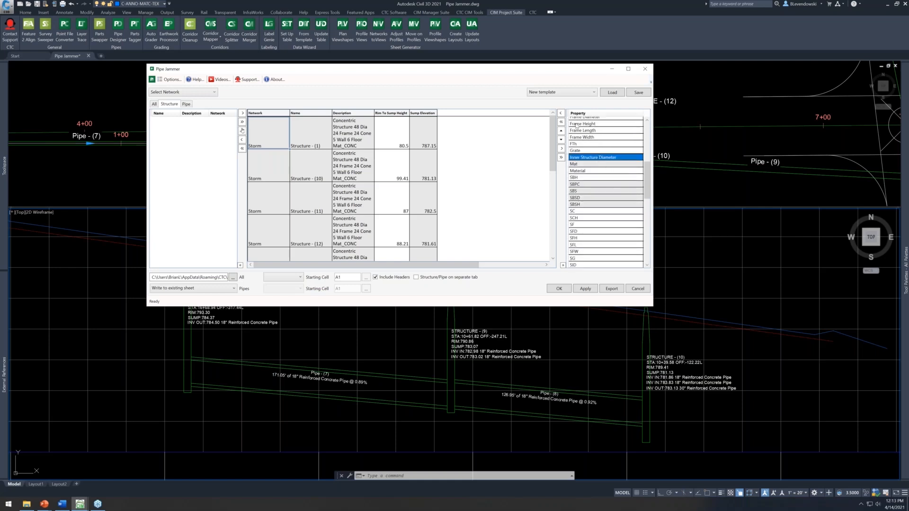
left_click(561, 113)
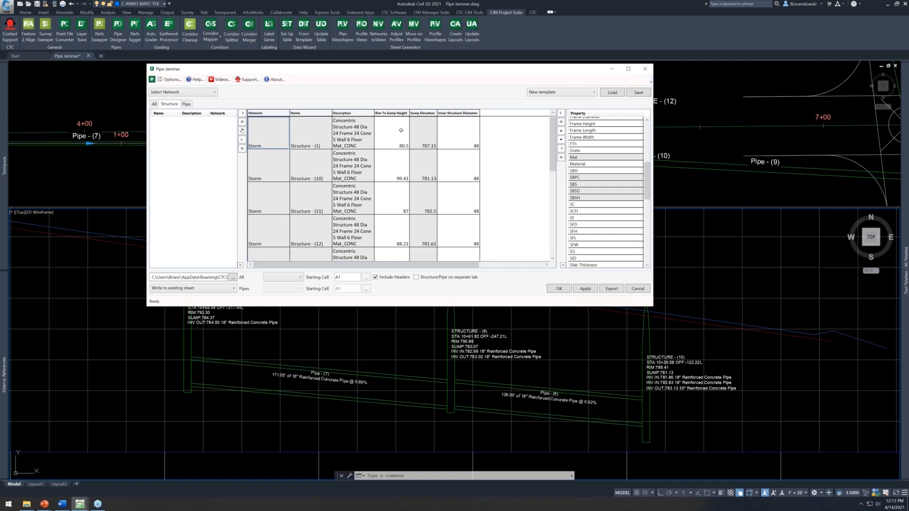
Step: Rename the Rim To Sump Height column header as Depth
double_click(389, 114)
key("ctrl+a")
key("BackSpace")
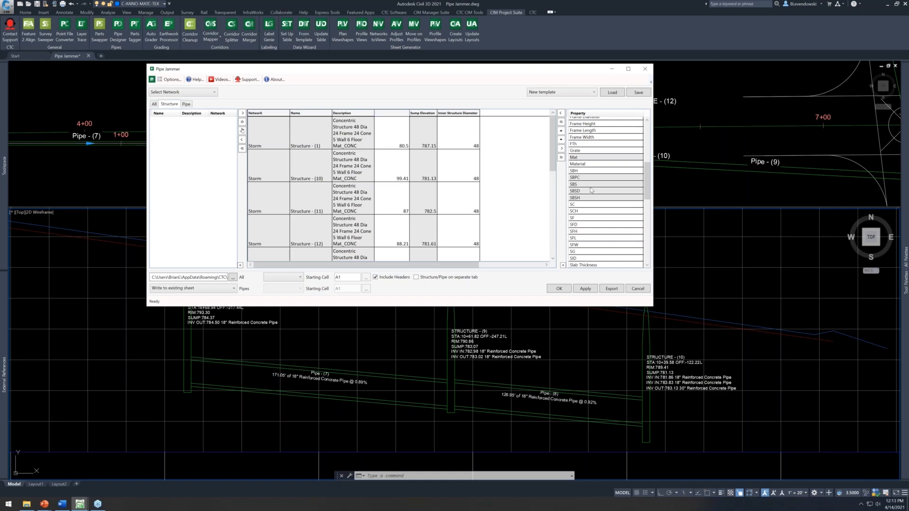
key("Tab")
left_click(392, 134)
left_click(449, 142)
Step: Review the options for the templates path, capitalization, precision, decimal characters and pipe depth calculations, and leave them without making changes
left_click(170, 79)
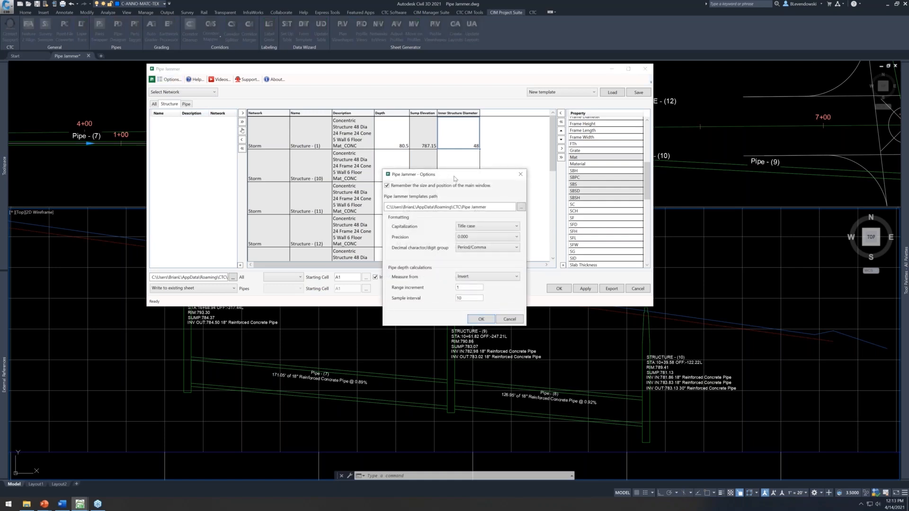
left_click_drag(456, 177, 378, 133)
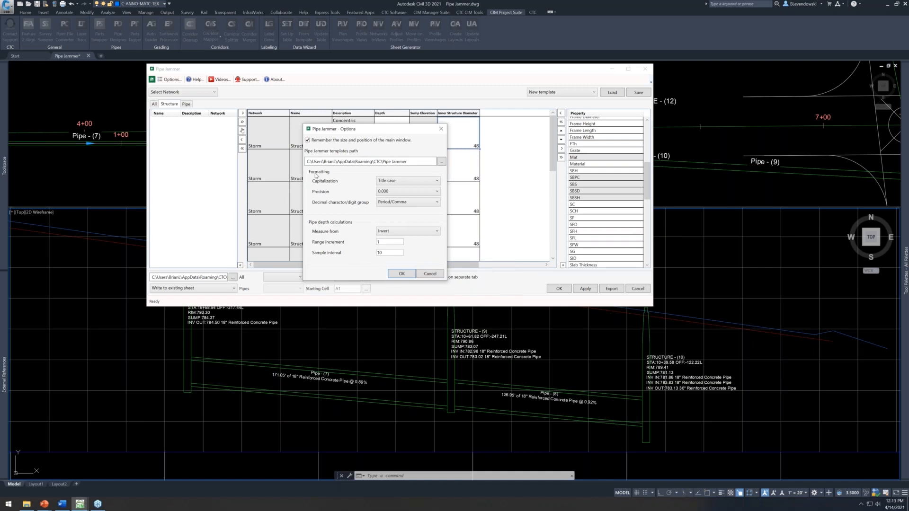
left_click_drag(389, 133, 382, 175)
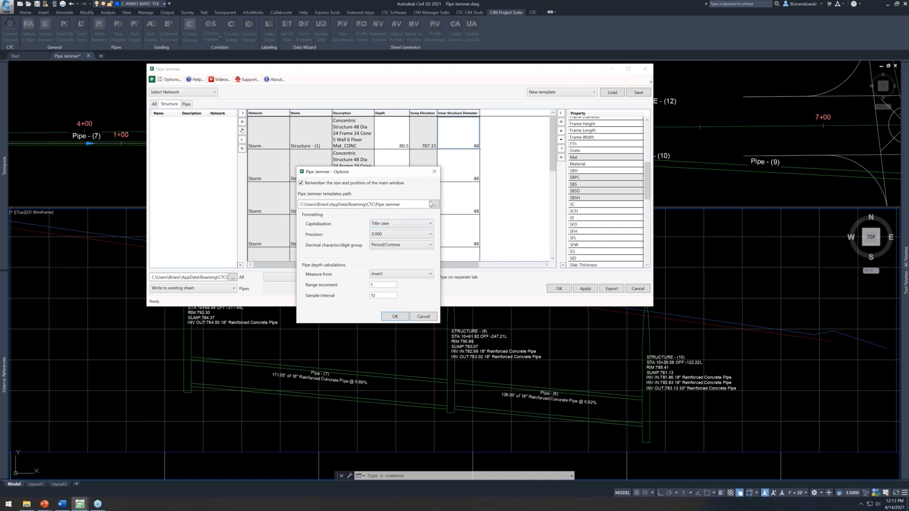
left_click(380, 225)
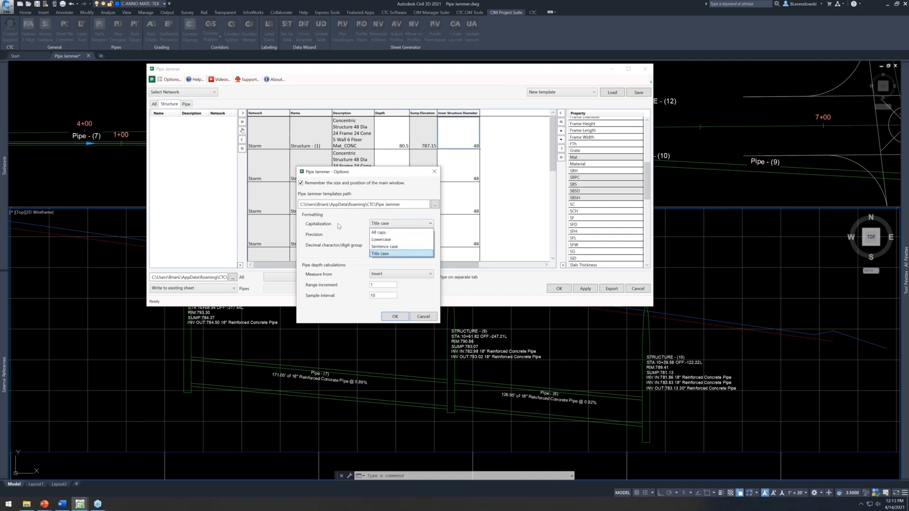
left_click(339, 227)
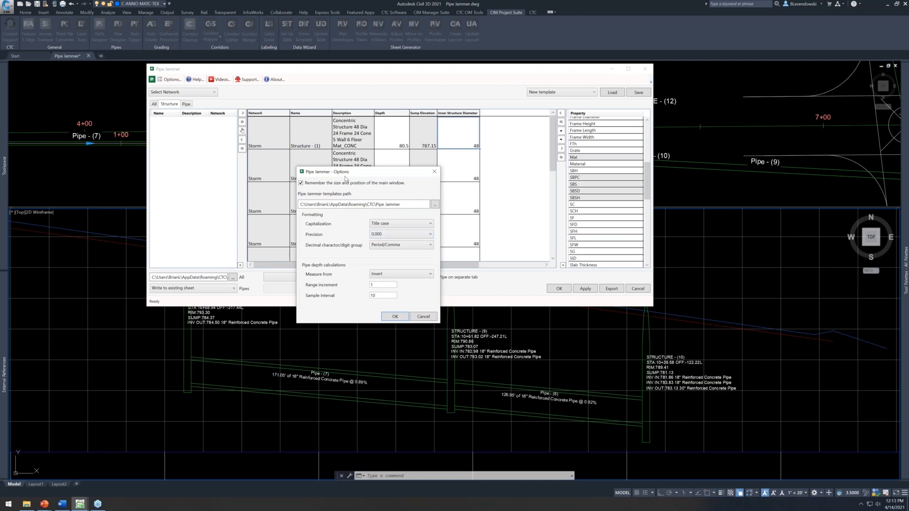
left_click_drag(393, 172, 368, 154)
left_click(362, 229)
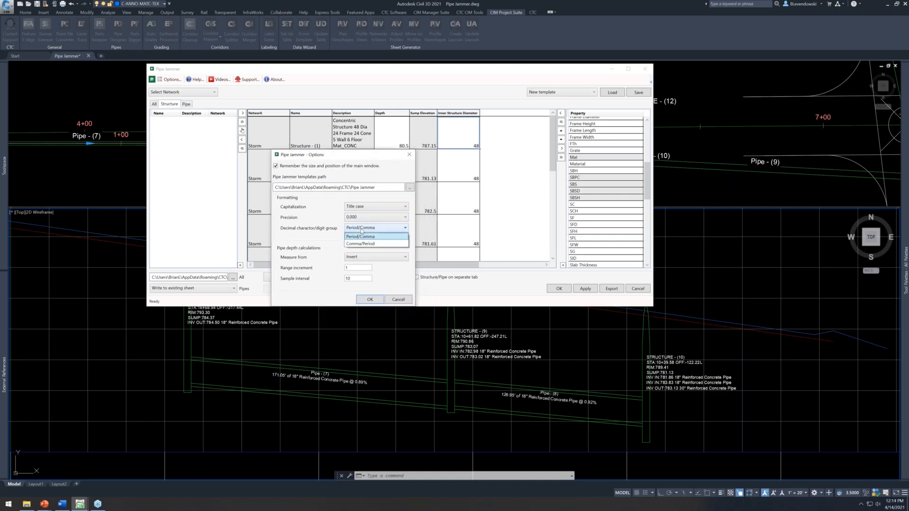
left_click(322, 236)
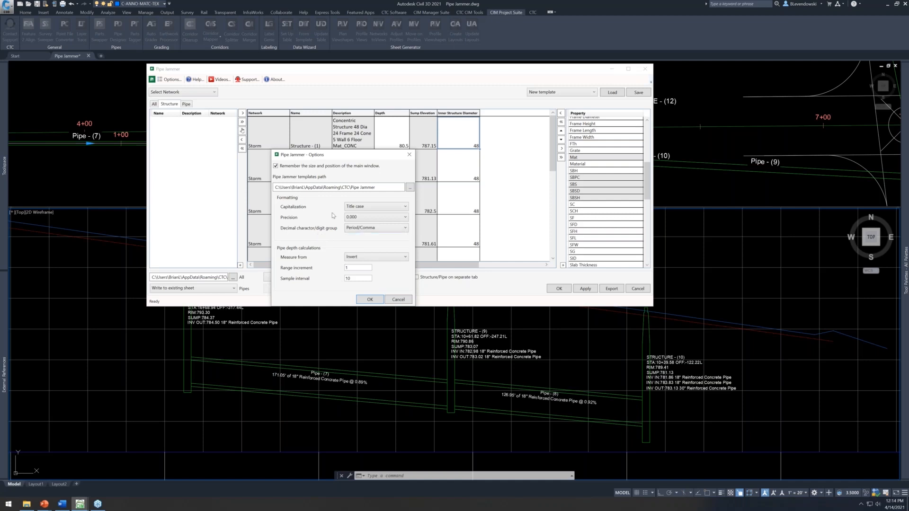
left_click_drag(348, 152, 343, 138)
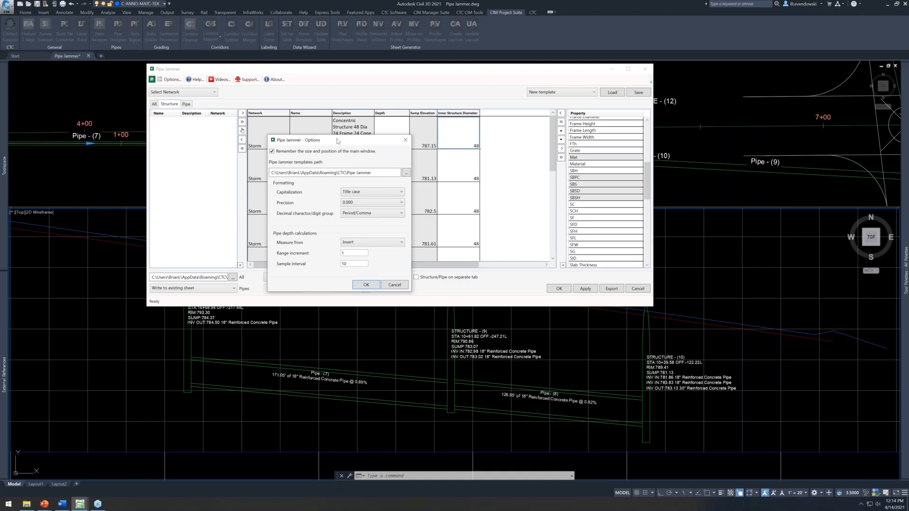
left_click_drag(338, 140, 333, 126)
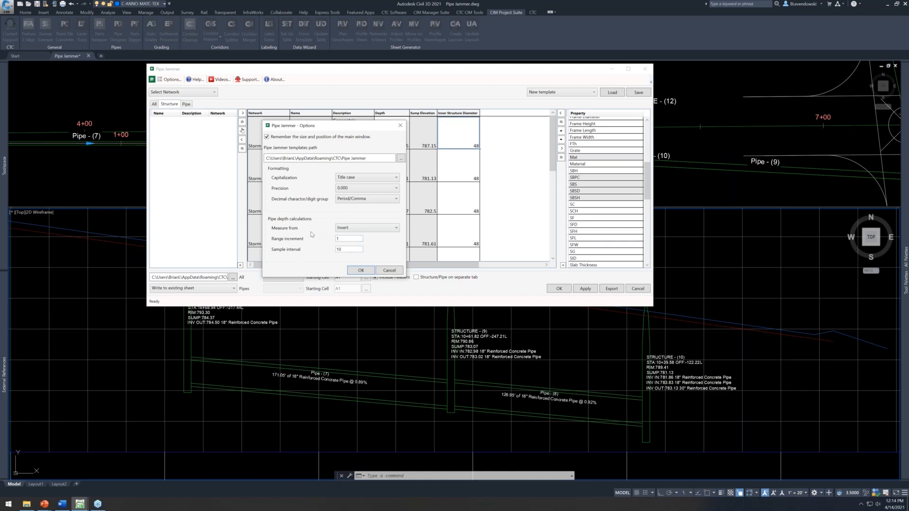
left_click(390, 271)
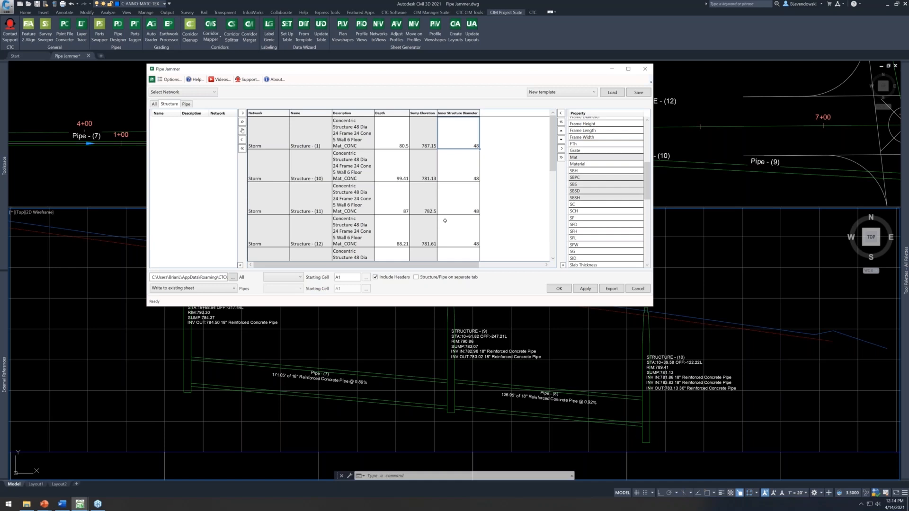
Step: Close Pipe Jammer and restart it with the PIPESEDIT command
left_click(645, 69)
left_click(268, 170)
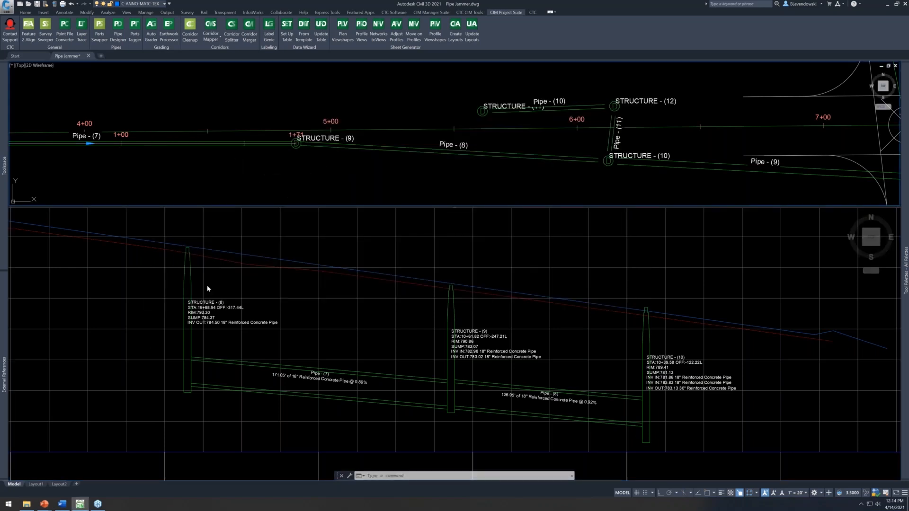
left_click(27, 505)
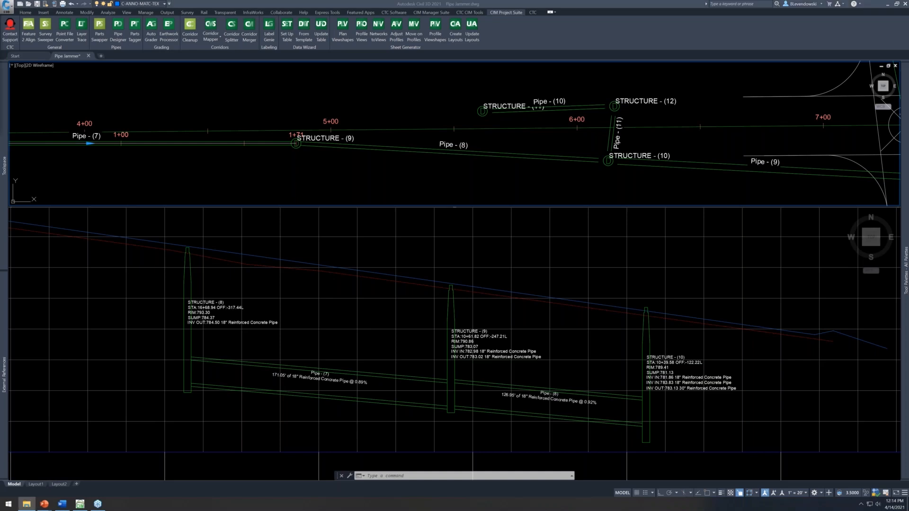
left_click(286, 174)
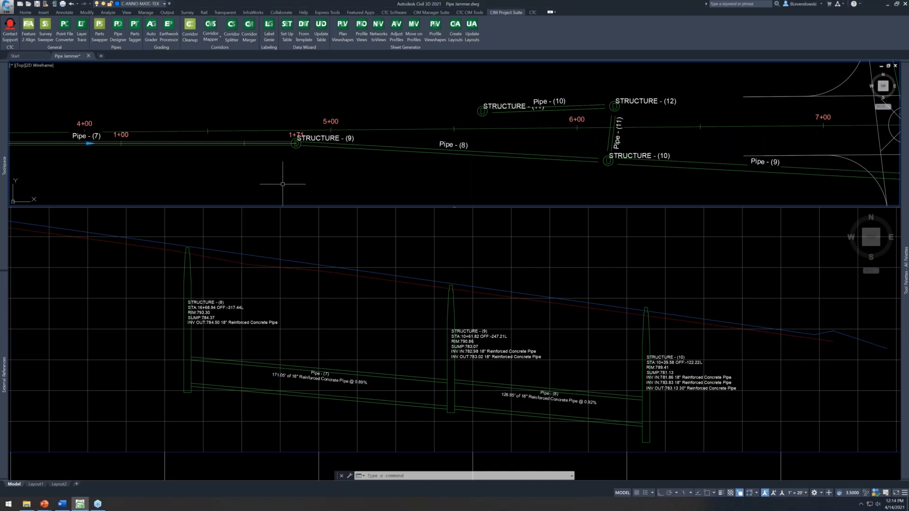
type("pipesedit")
key("Return")
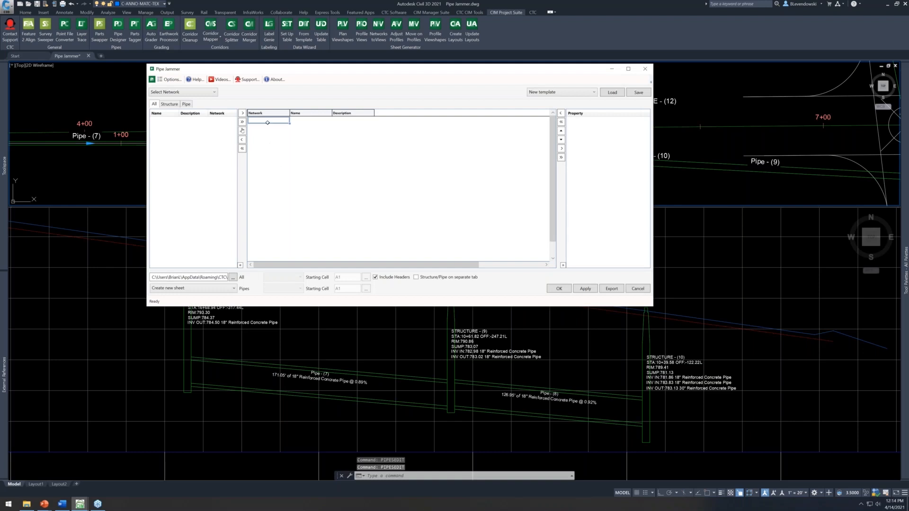
Step: Load the saved all parts report template
left_click_drag(433, 71, 392, 80)
left_click(524, 102)
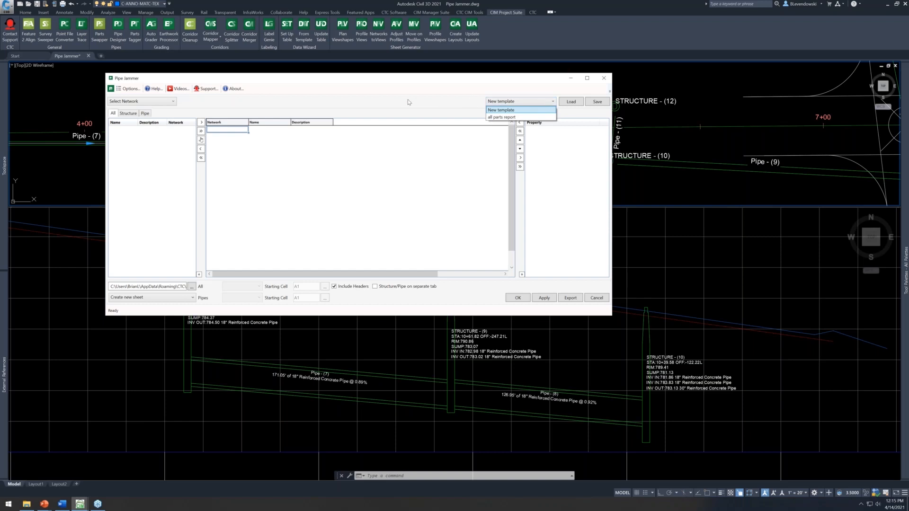
left_click(390, 89)
left_click_drag(382, 79, 400, 85)
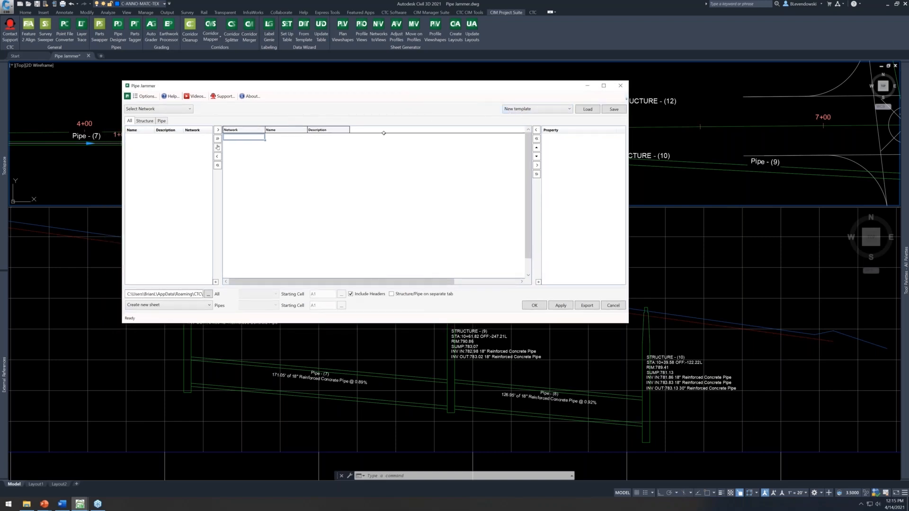
left_click(535, 109)
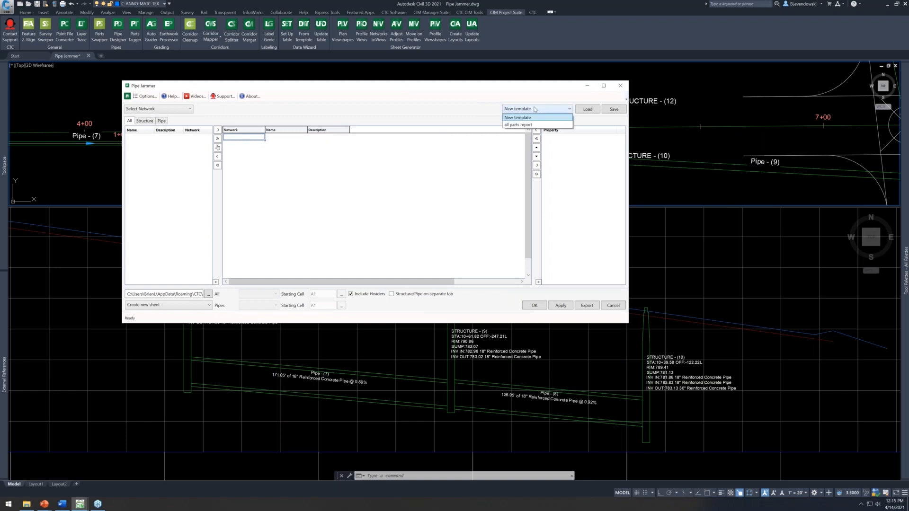
left_click(525, 125)
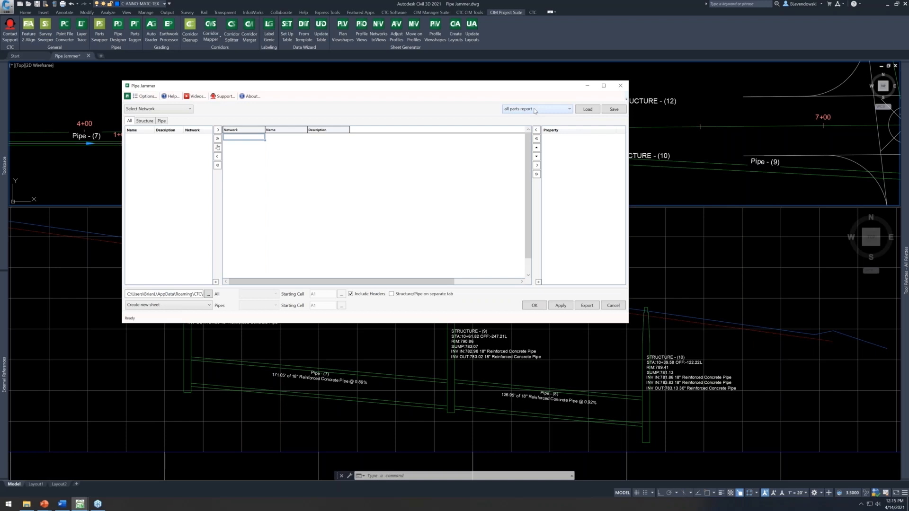
left_click(587, 109)
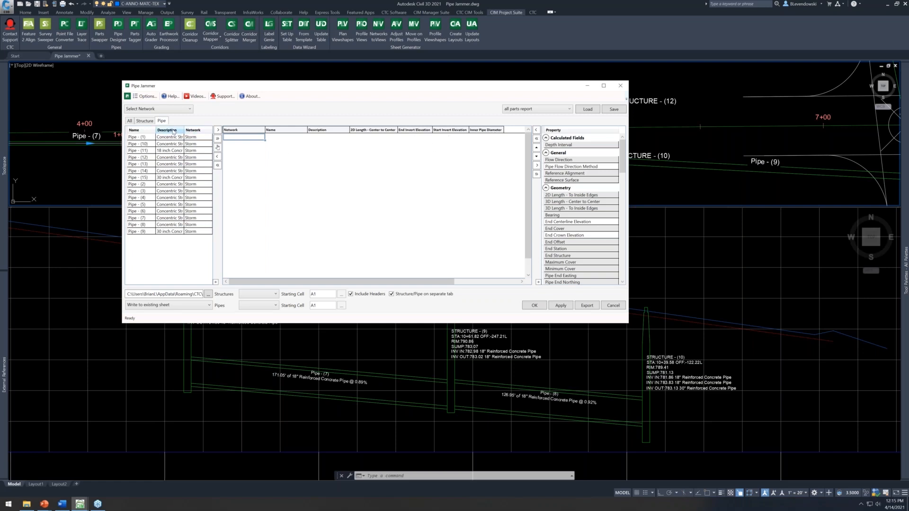
Step: Look over the template's structure columns and remove the 2D Length - Center to Center column from the pipe table
left_click(144, 122)
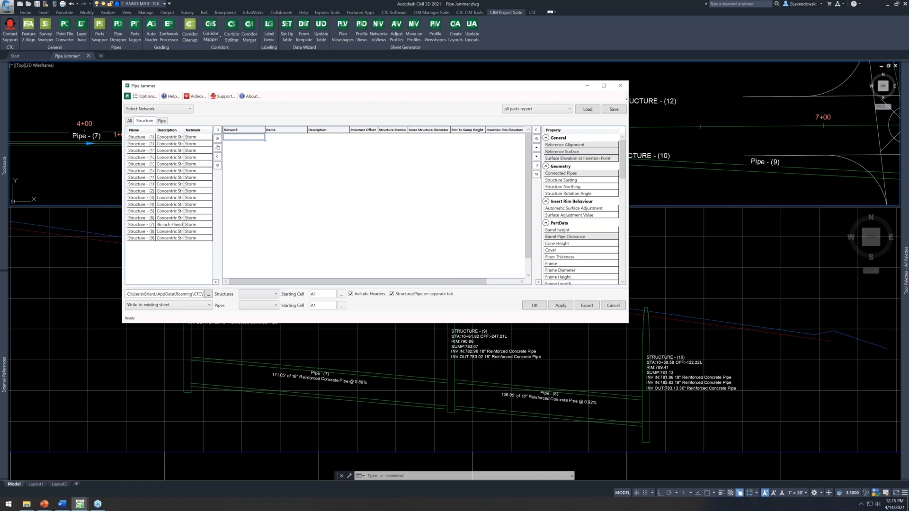
left_click_drag(393, 282, 426, 282)
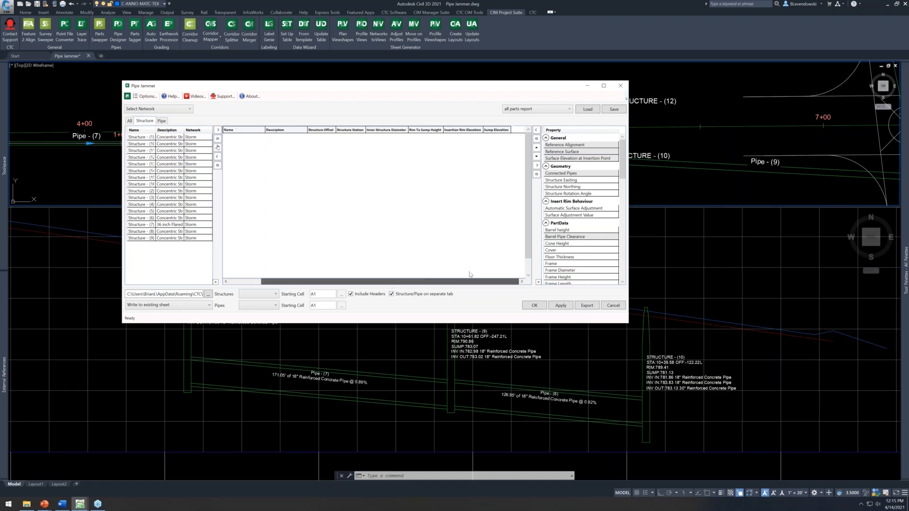
scroll(491, 272, "left", 3)
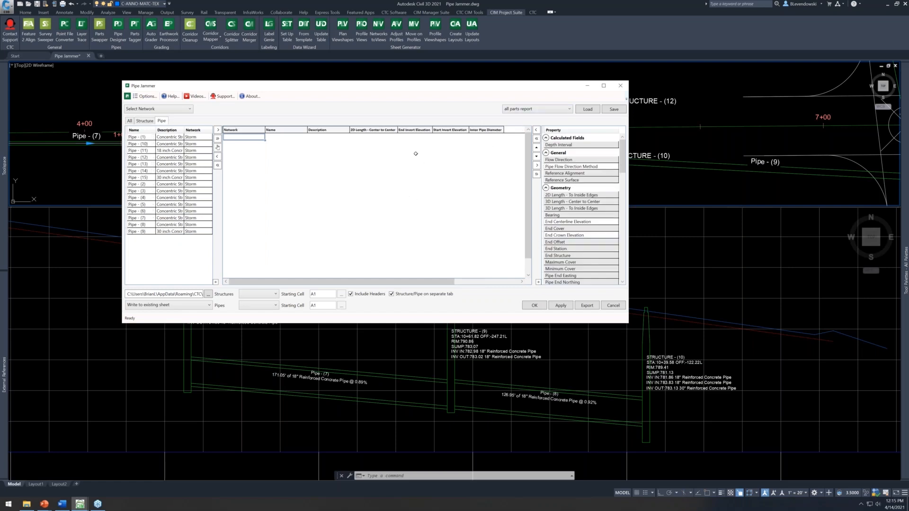
left_click(379, 131)
left_click(537, 166)
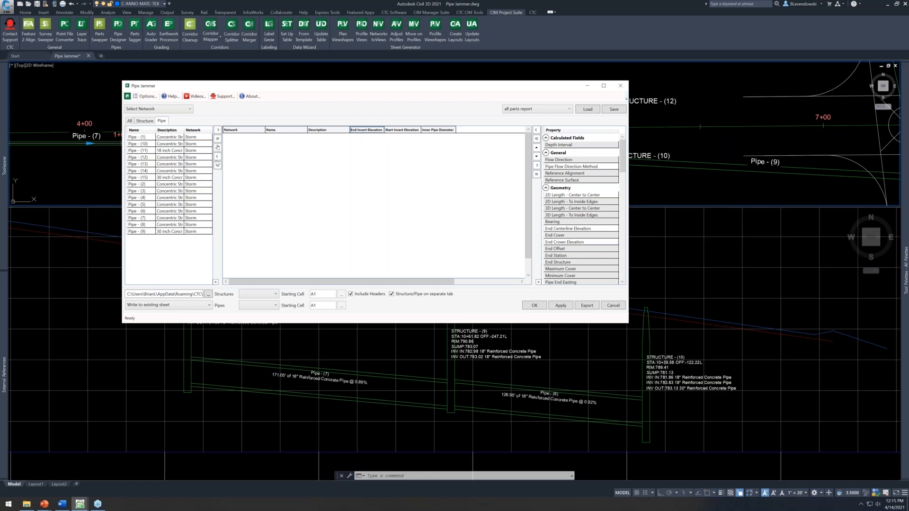
Step: Add all the Storm network pipes to the pipe table and display the combined table for all parts
left_click(218, 139)
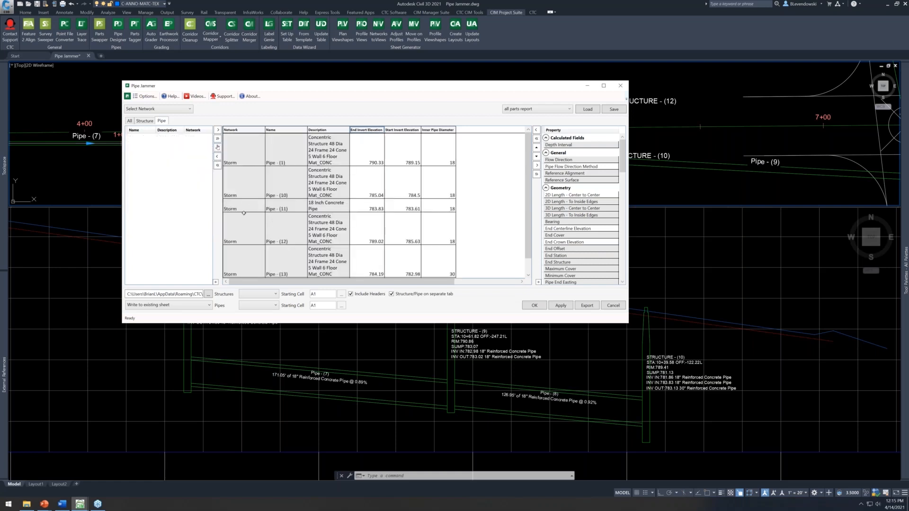
left_click(129, 122)
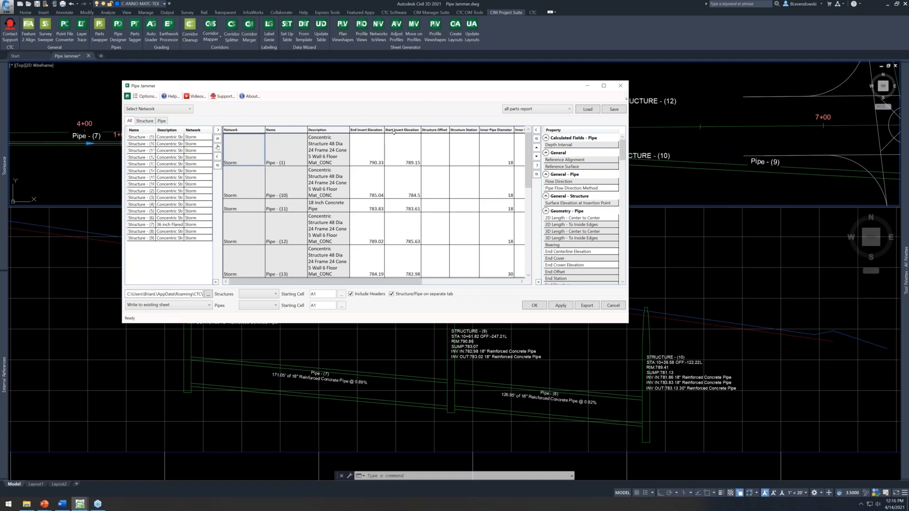
left_click_drag(377, 83, 378, 68)
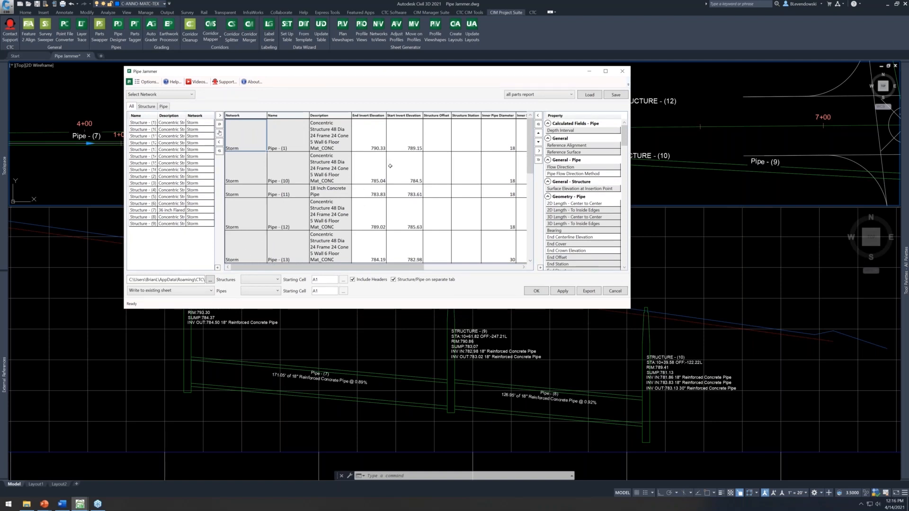
left_click(409, 141)
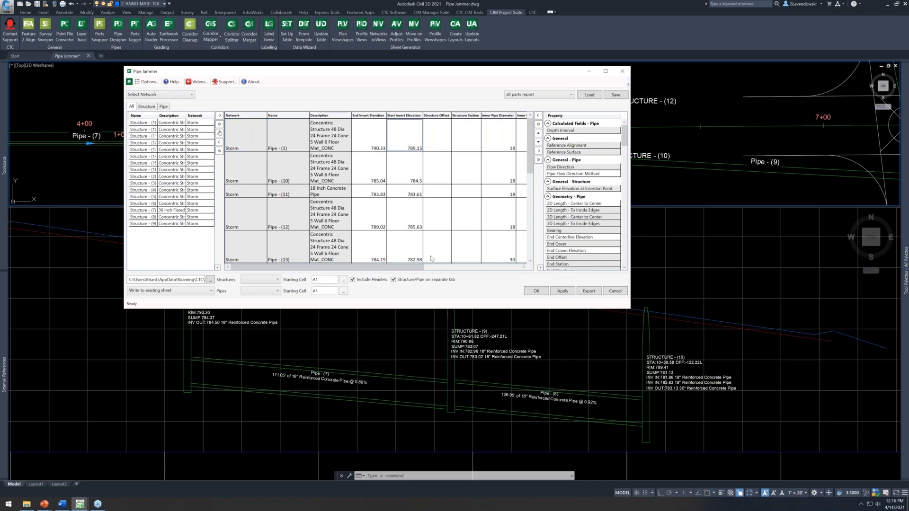
mouse_move(410, 72)
left_mouse_down()
mouse_move(403, 66)
mouse_move(412, 65)
left_mouse_up()
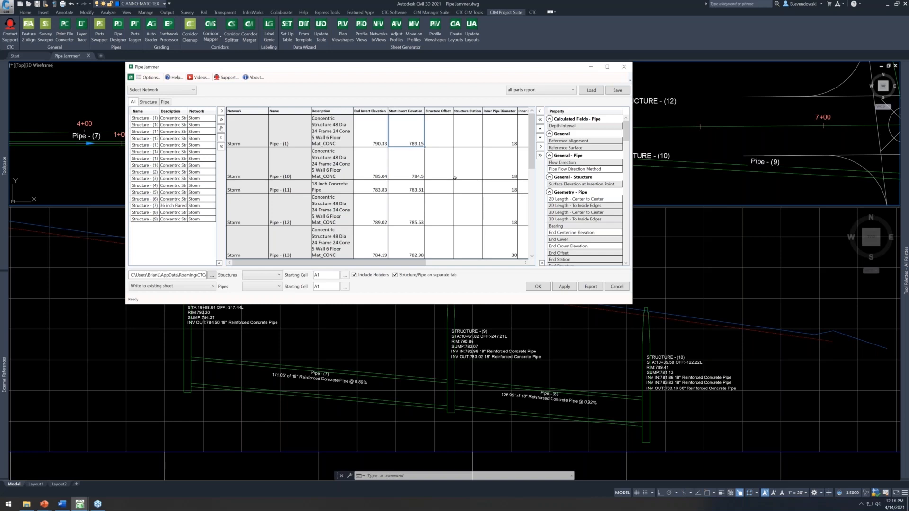
left_click_drag(368, 70, 353, 72)
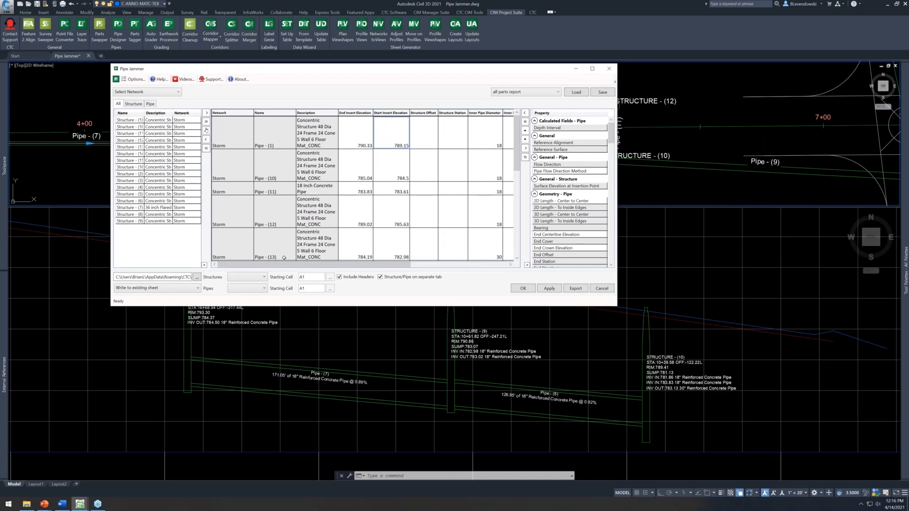
Step: Create an Excel workbook named Storm Table in the Pipe Jammer folder and choose it as the export file
left_click(198, 277)
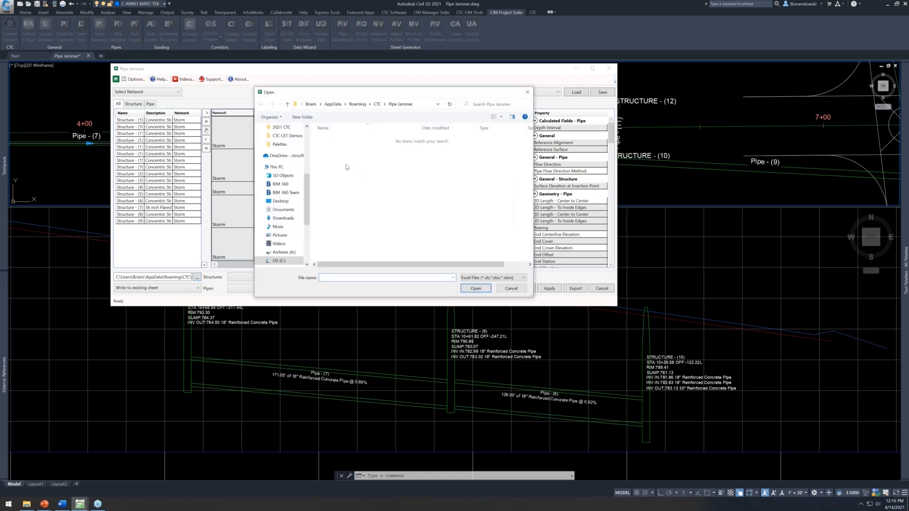
right_click(346, 165)
mouse_move(383, 241)
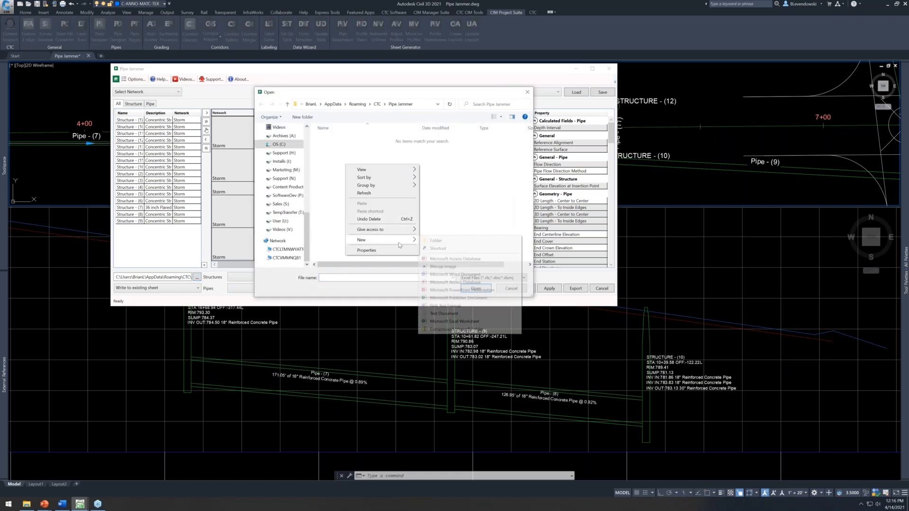
left_click(442, 323)
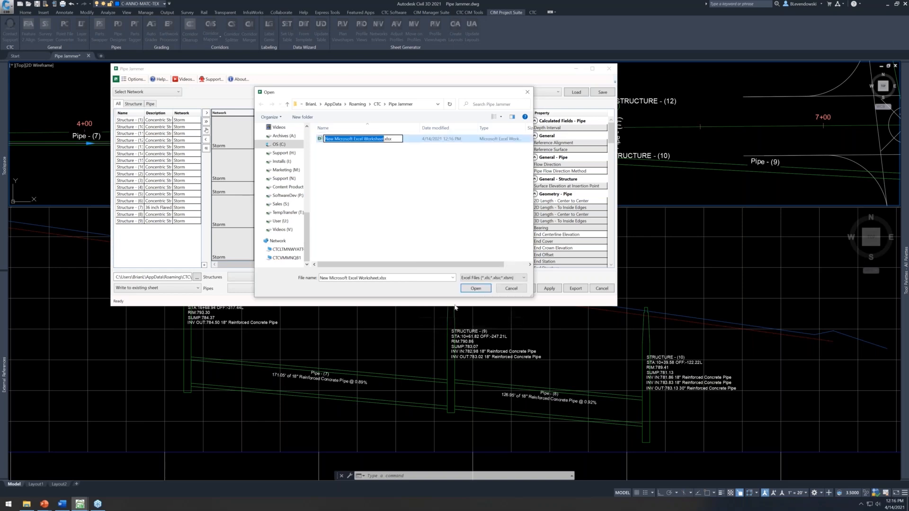
type("Storm Table")
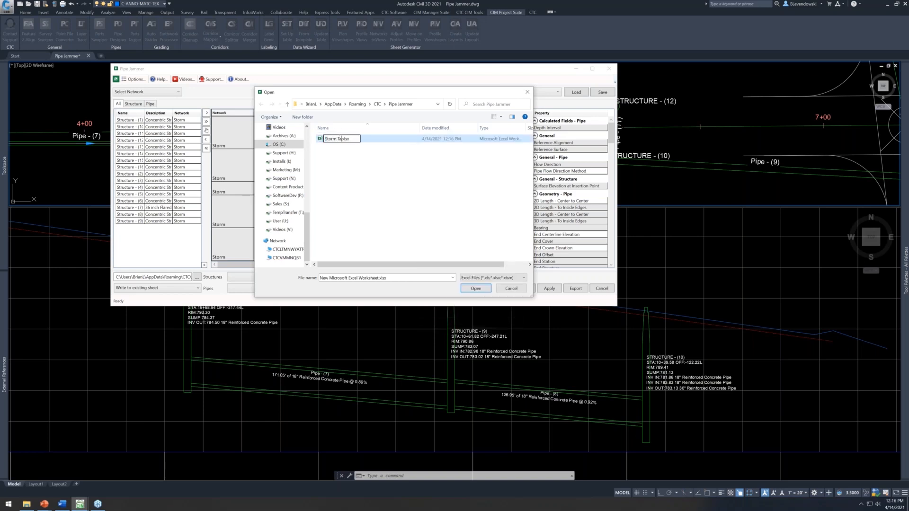
key("Return")
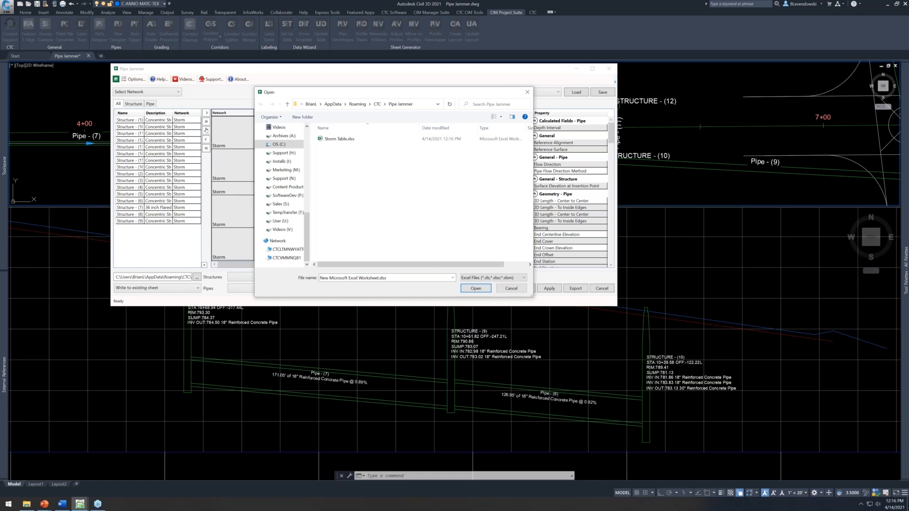
double_click(339, 139)
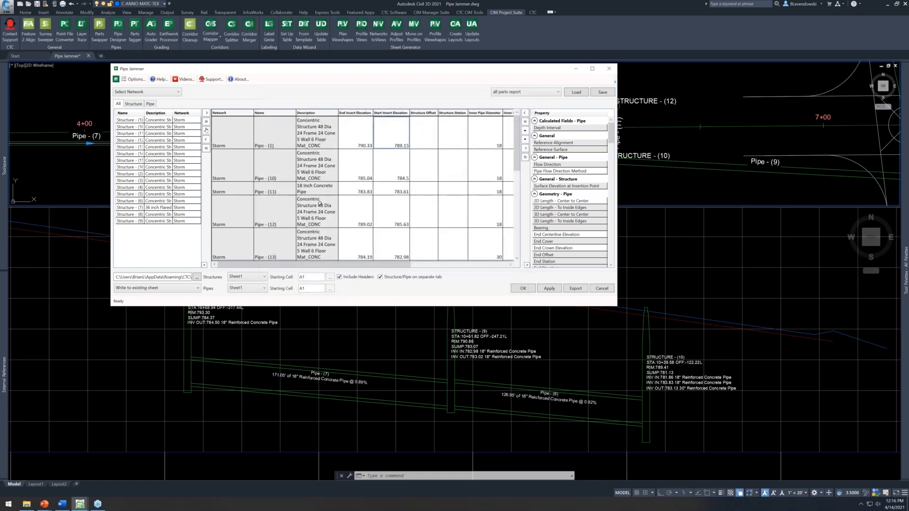
Step: Set the export to create a new sheet, with structures and pipes on separate tabs
left_click(183, 291)
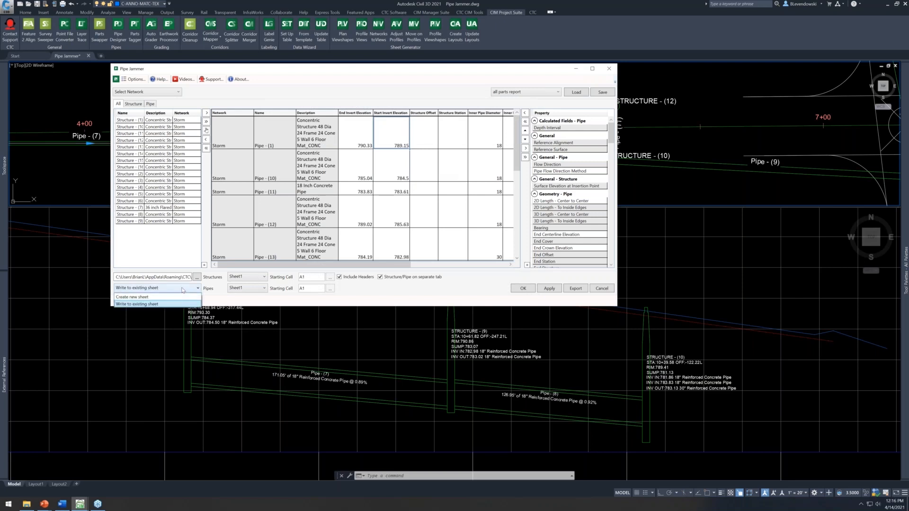
left_click(146, 298)
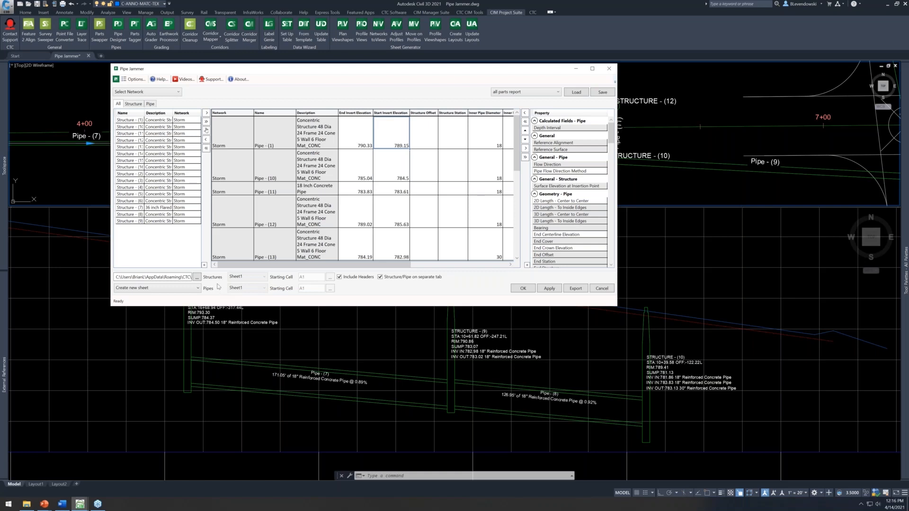
left_click(380, 277)
left_click(380, 278)
Step: Check the rows of the combined table and export the data to the Storm Table workbook
scroll(263, 203, "down", 5)
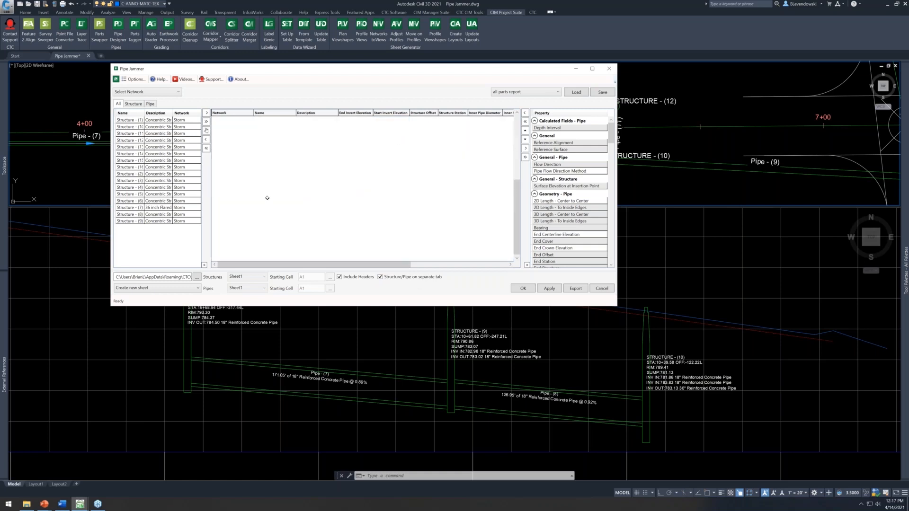
scroll(264, 203, "up", 5)
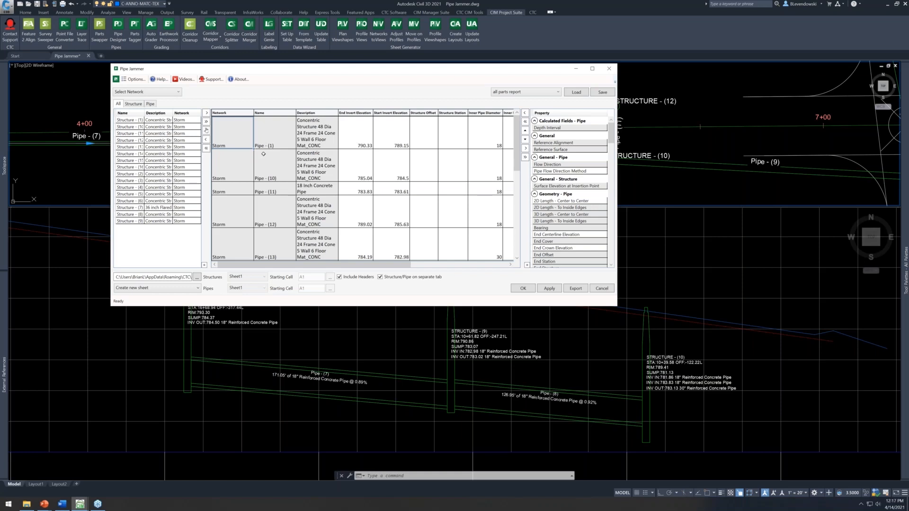
left_click_drag(245, 128, 388, 242)
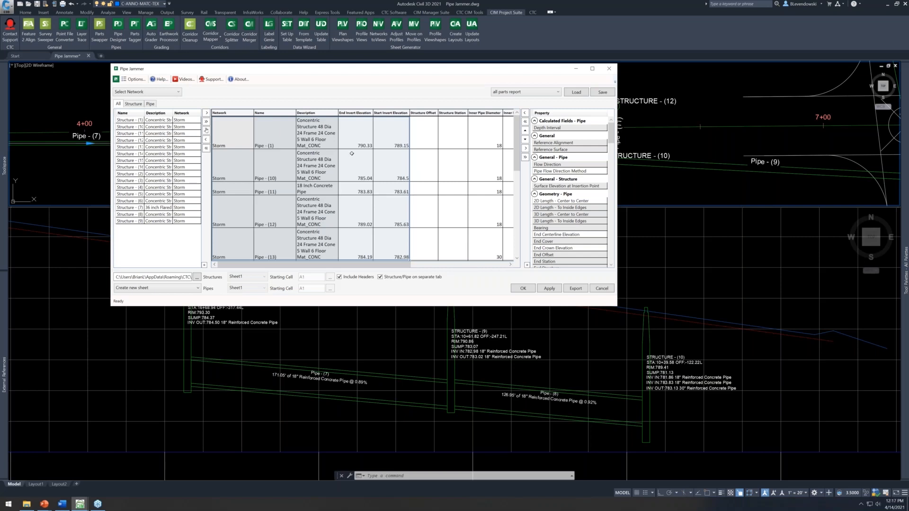
left_click(575, 289)
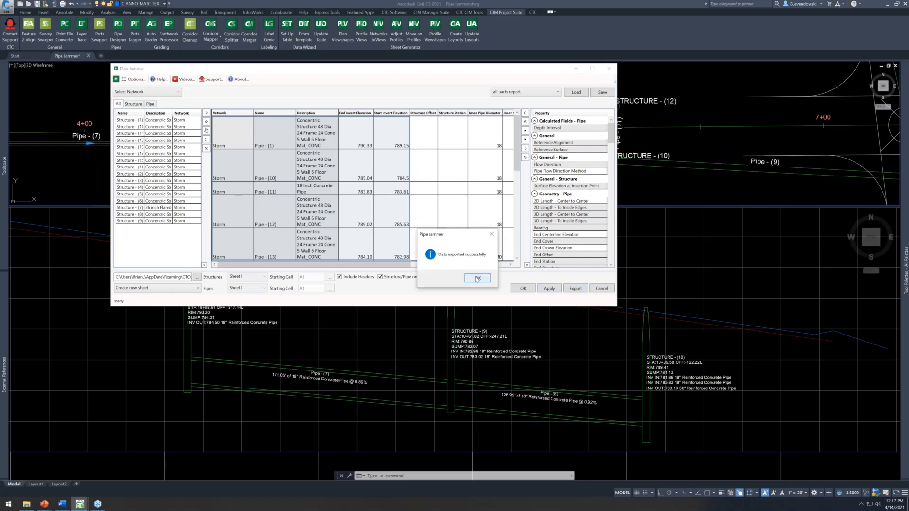
left_click(478, 278)
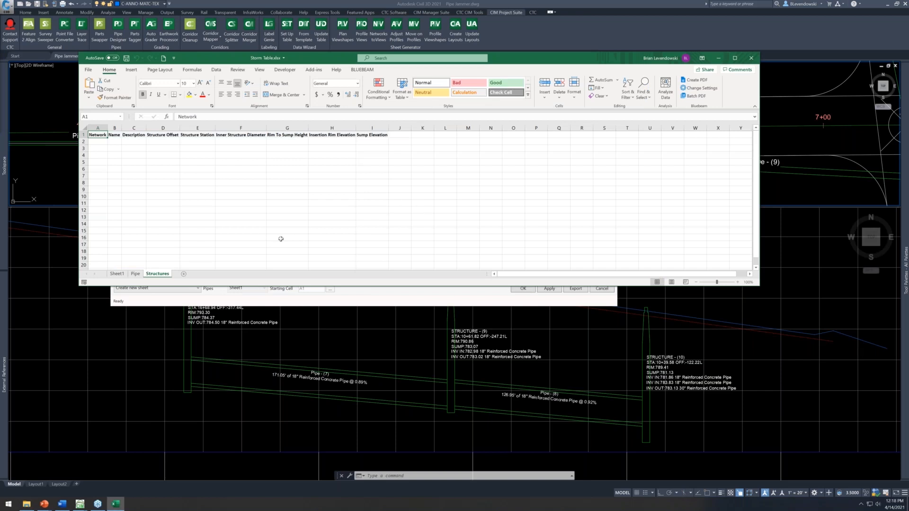
Step: Examine the exported Pipe sheet in the Excel workbook, close it and return to Pipe Jammer
left_click(139, 274)
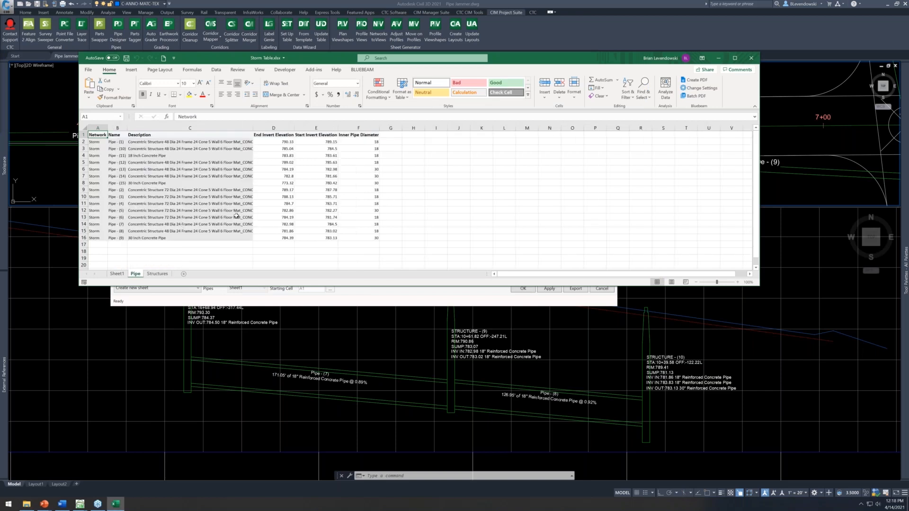
left_click(751, 58)
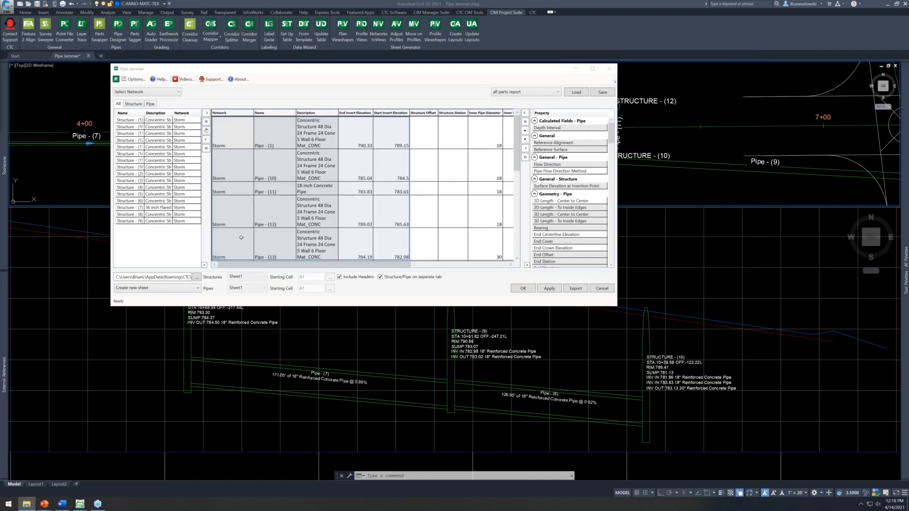
left_click_drag(155, 198, 154, 194)
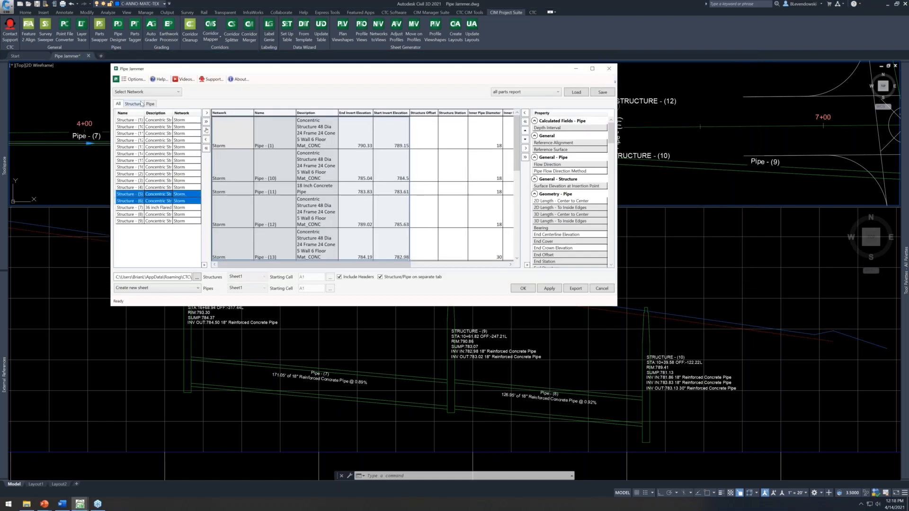
Step: Add all structures to the structure table, check the pipe table and return to the combined parts table
left_click(135, 104)
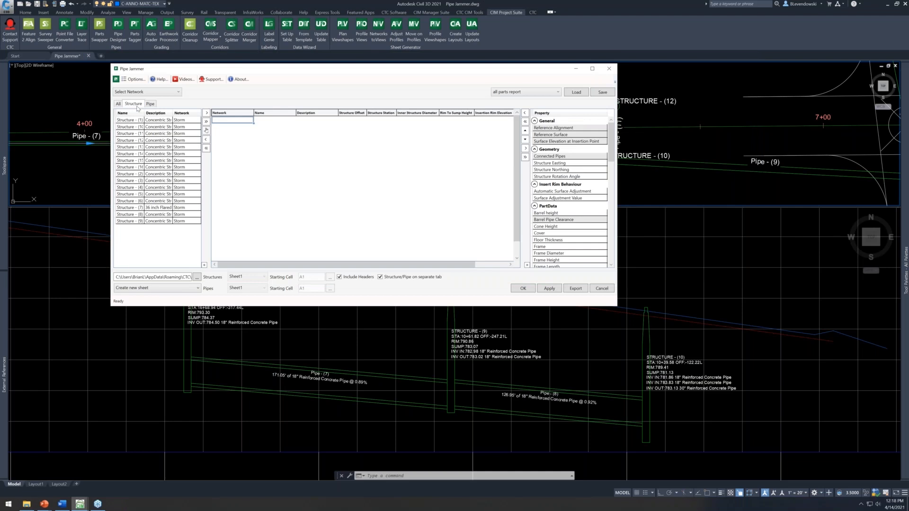
left_click(207, 122)
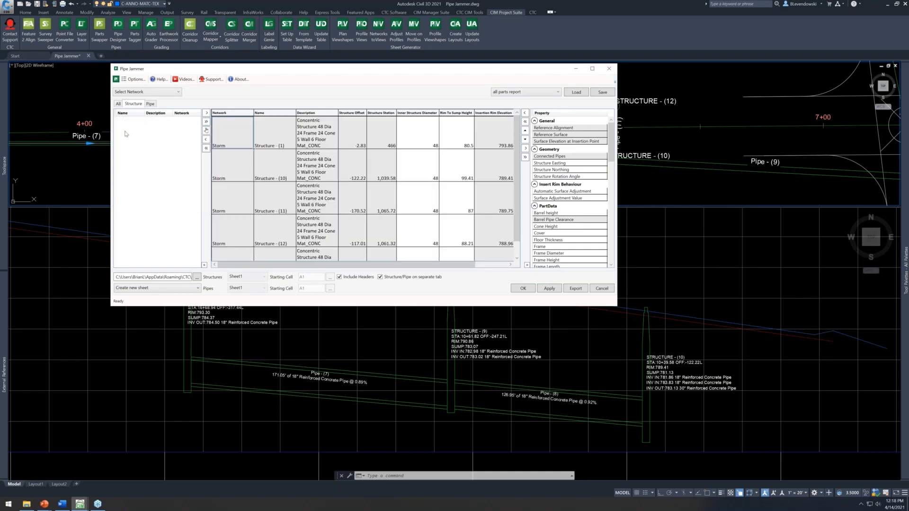
left_click(27, 504)
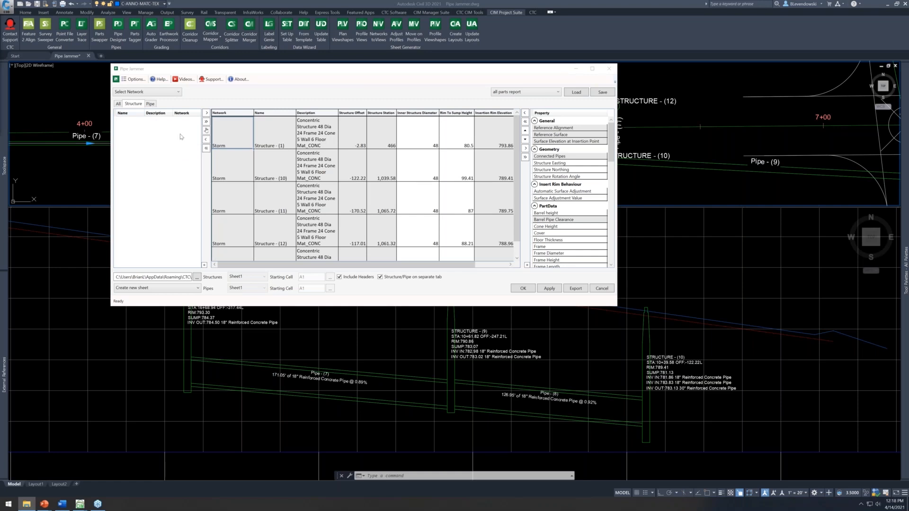
left_click(173, 156)
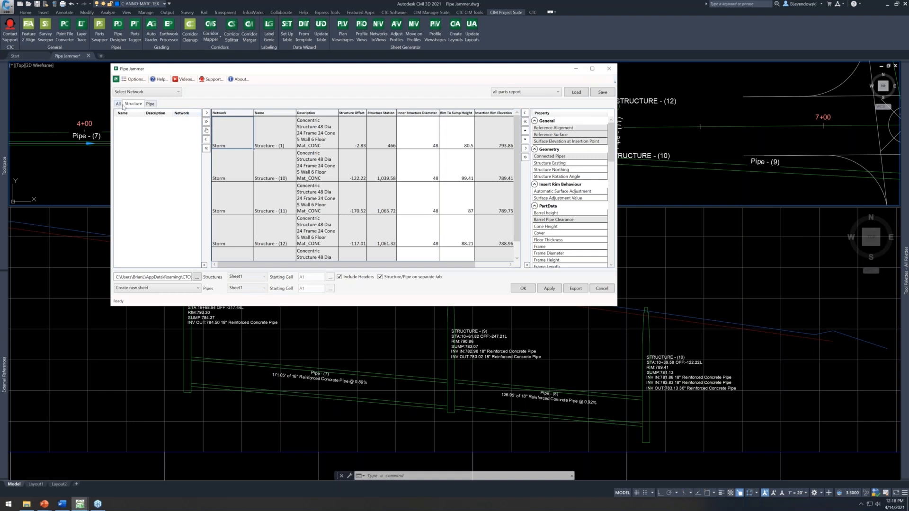
left_click(151, 105)
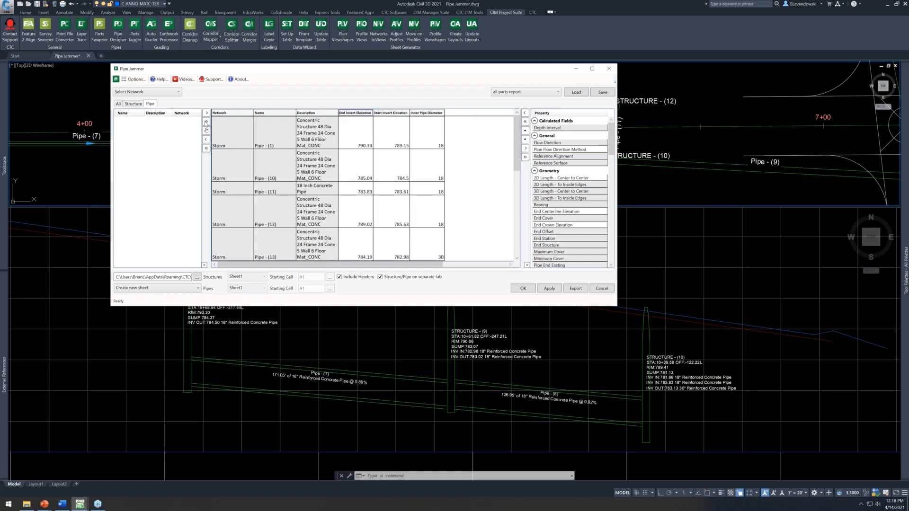
left_click(118, 104)
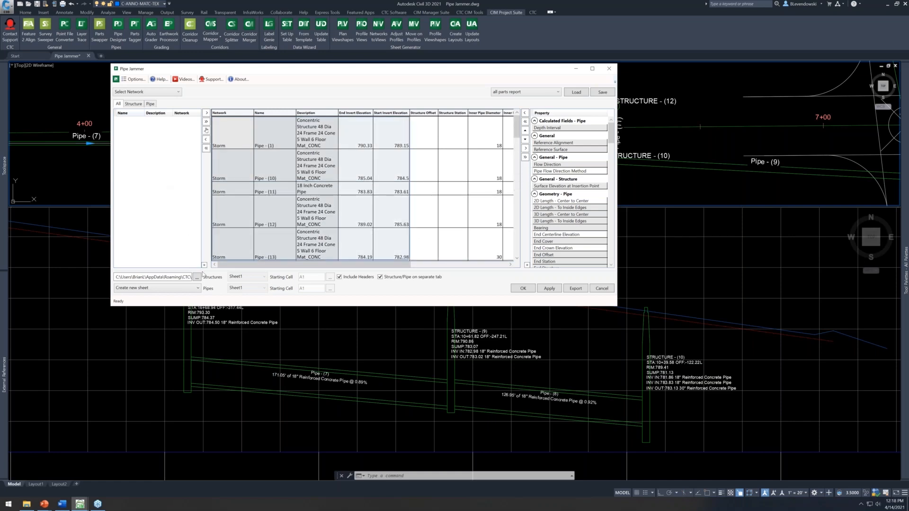
Step: Create a new Excel workbook named Storm Table in the Pipe Jammer folder and choose it as the export file
left_click(197, 278)
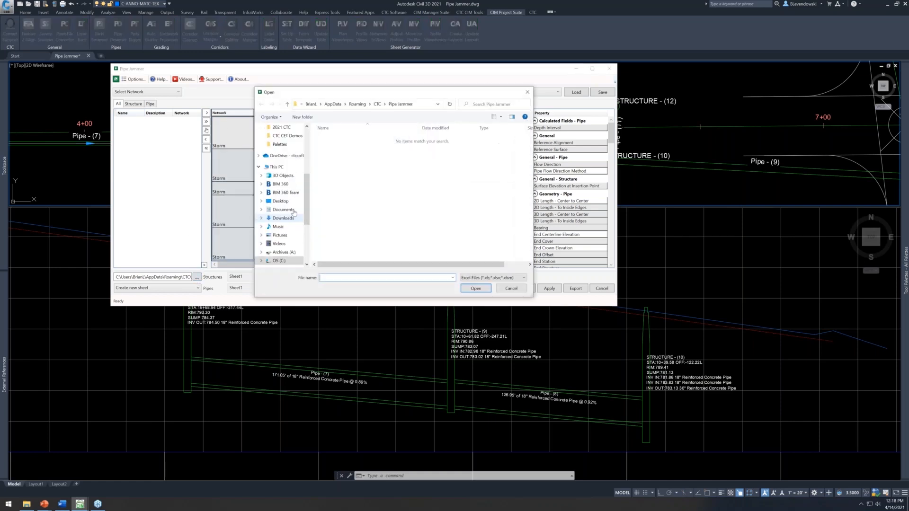
right_click(327, 171)
mouse_move(360, 245)
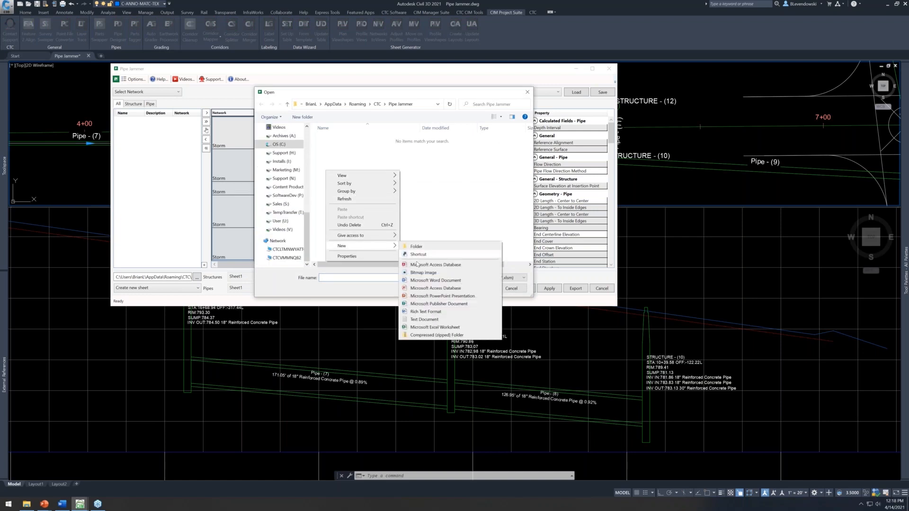
left_click(435, 327)
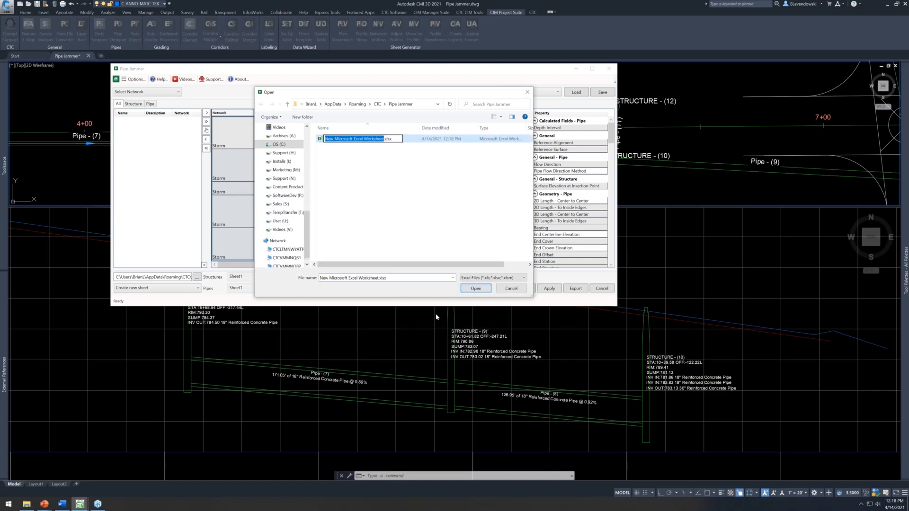
type("Storm Table")
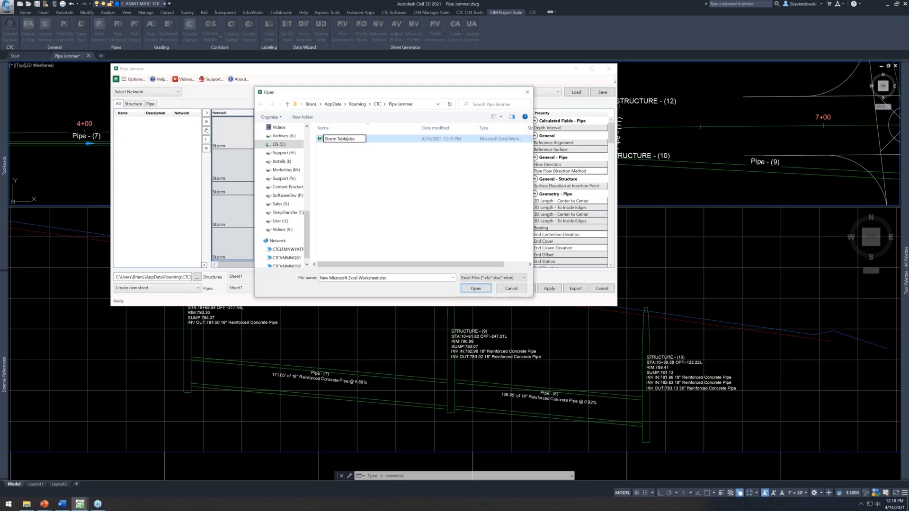
left_click(476, 290)
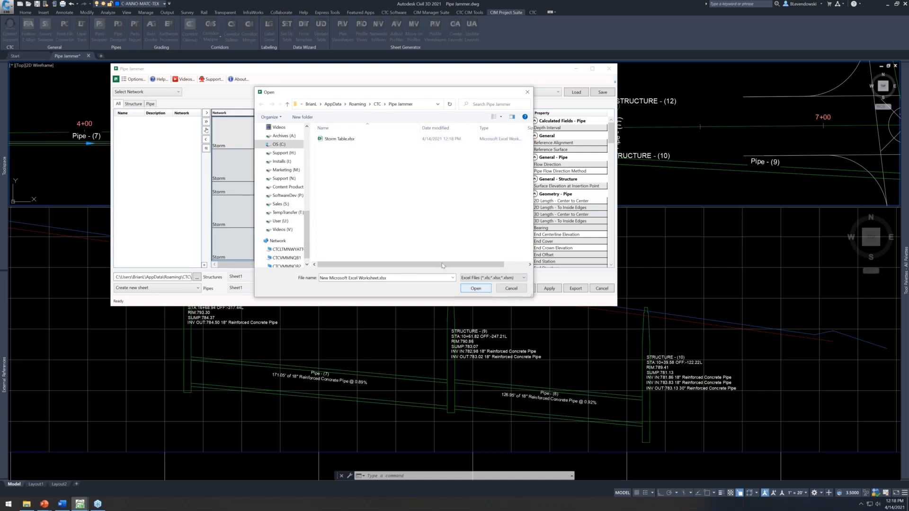
double_click(337, 139)
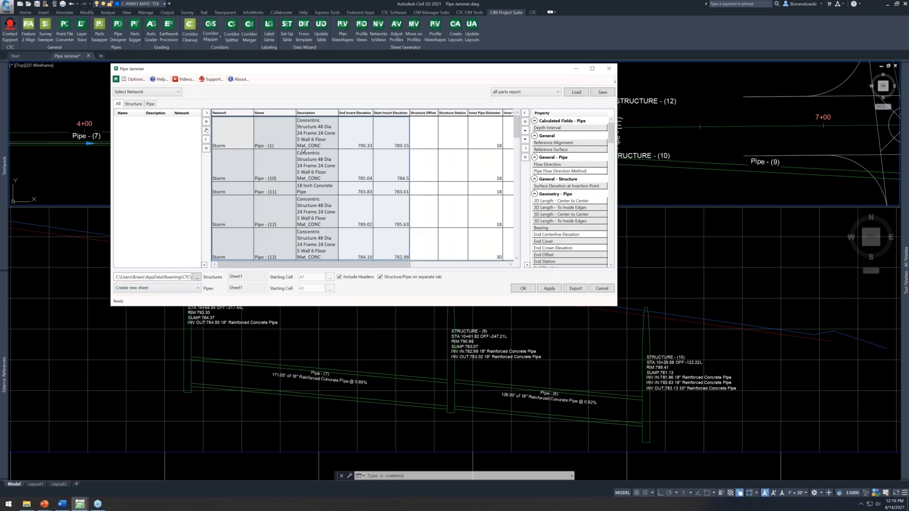
Step: Export the combined table to the Storm Table workbook and delete the workbook's empty Sheet1
left_click(580, 289)
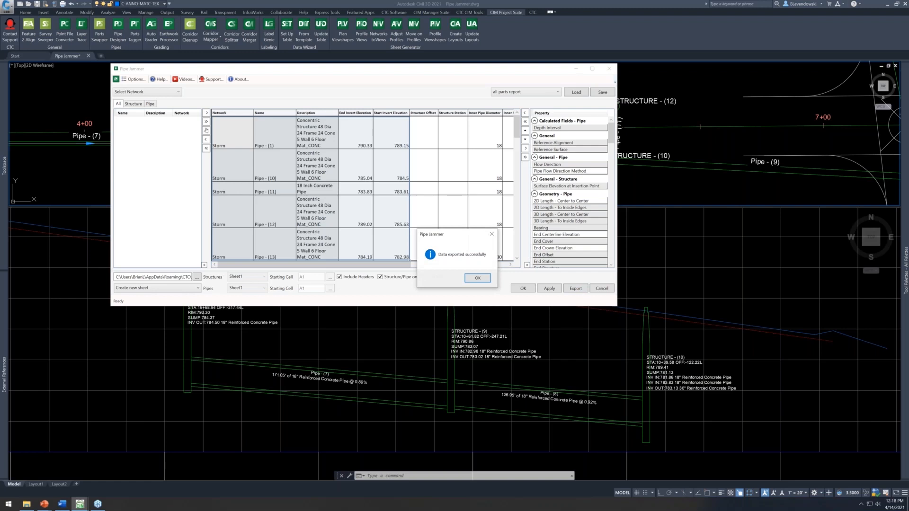
left_click(479, 283)
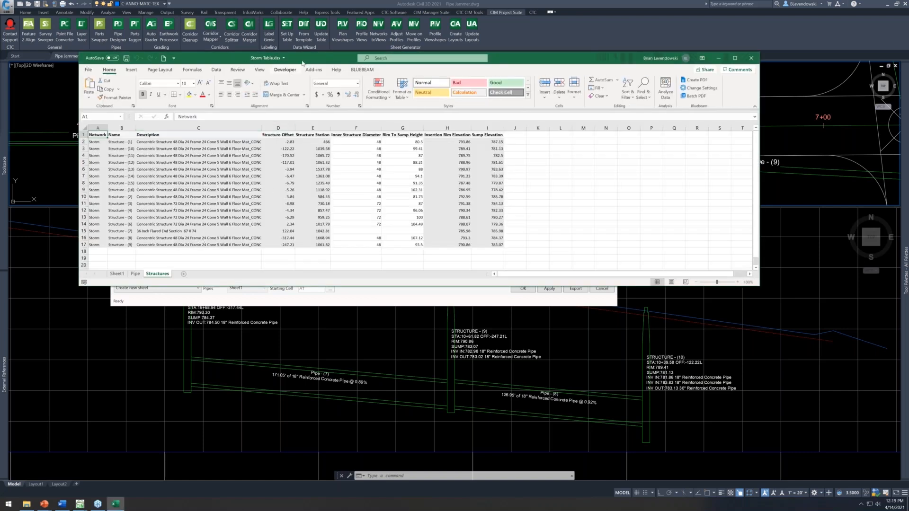
left_click(117, 275)
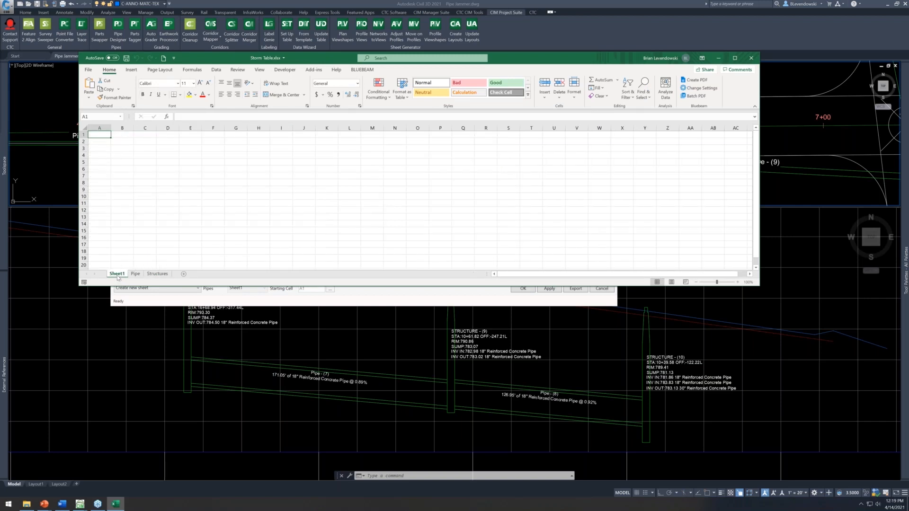
right_click(118, 277)
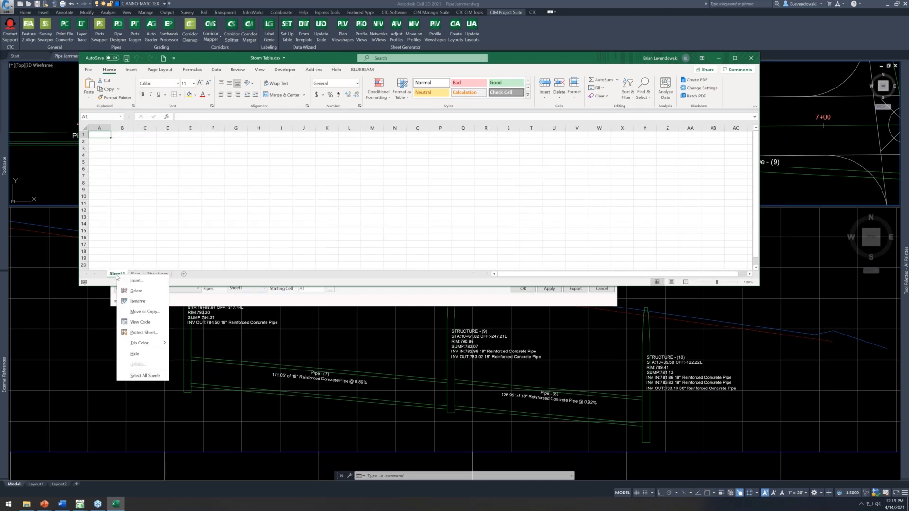
left_click(137, 291)
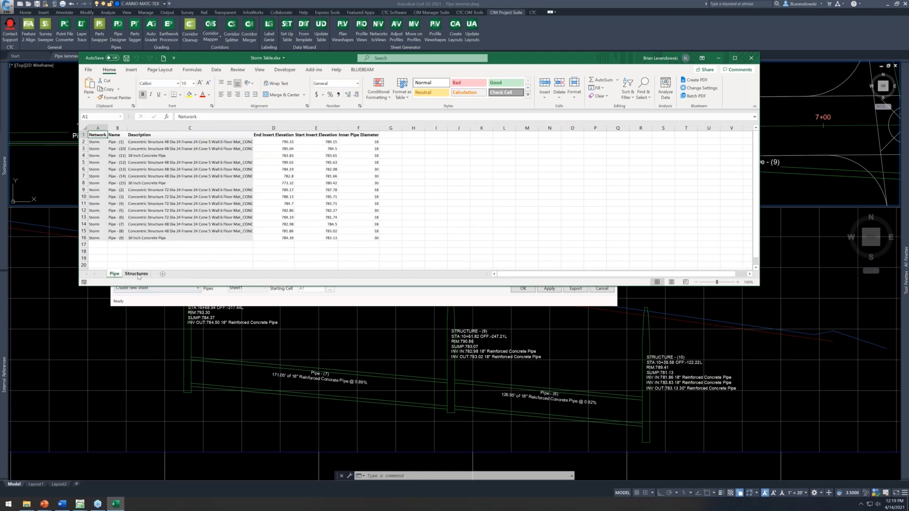
Step: On the Structures sheet, rename the Structure Offset and Structure Station headers in D1 and E1 to OFFSET and STATION
left_click(137, 275)
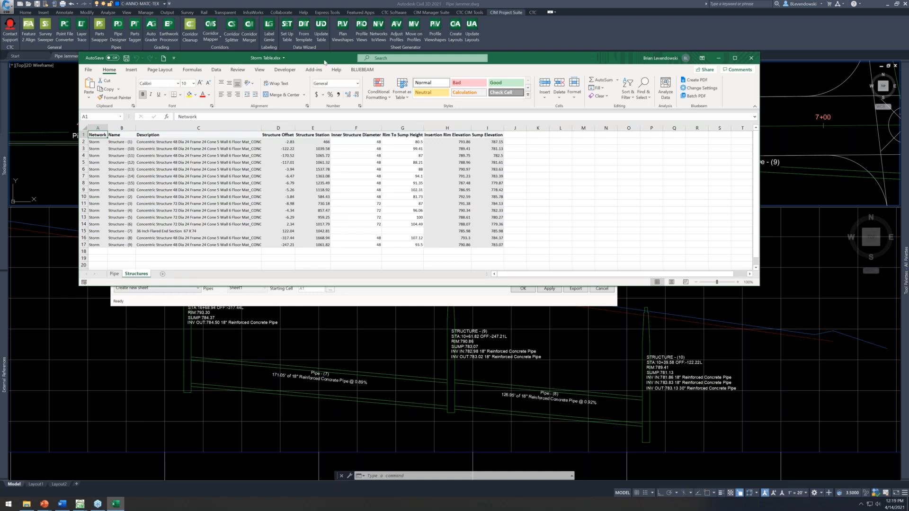
left_click_drag(322, 64, 307, 86)
left_click_drag(78, 167, 462, 277)
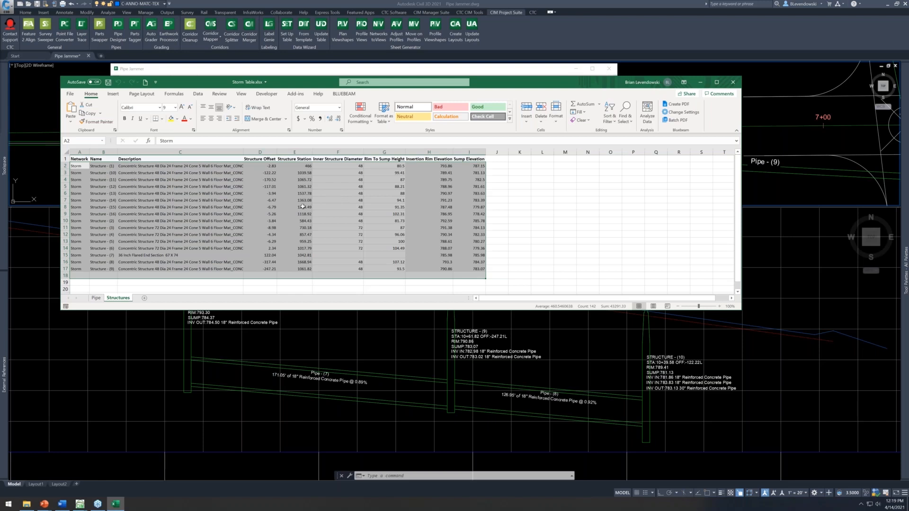
left_click(198, 208)
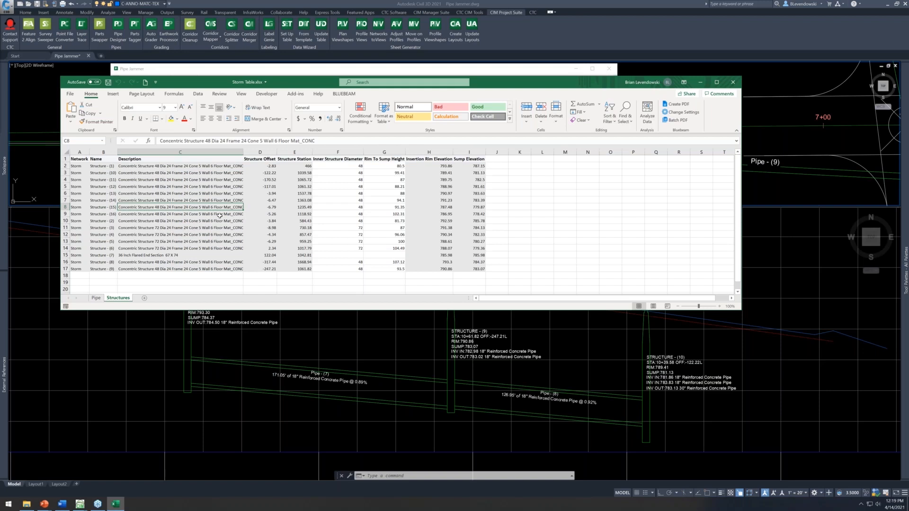
left_click(262, 159)
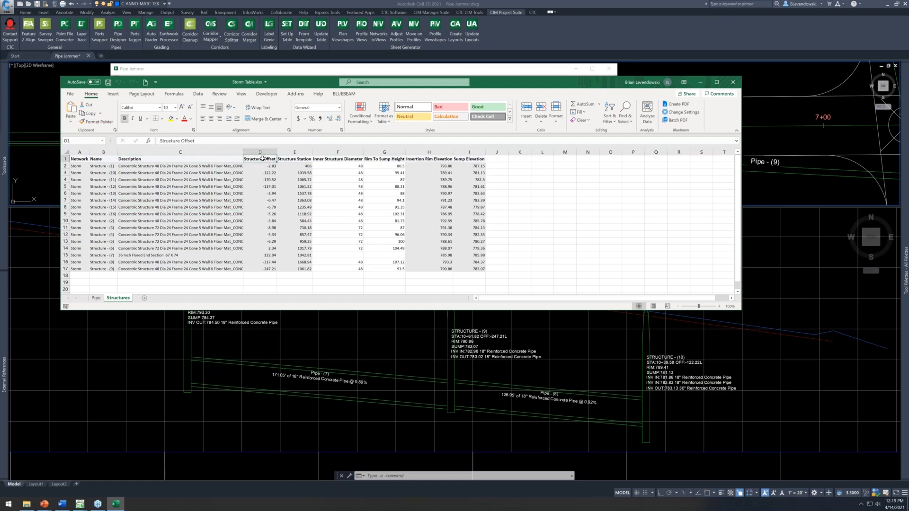
key("Caps_Lock")
type("OFFSET")
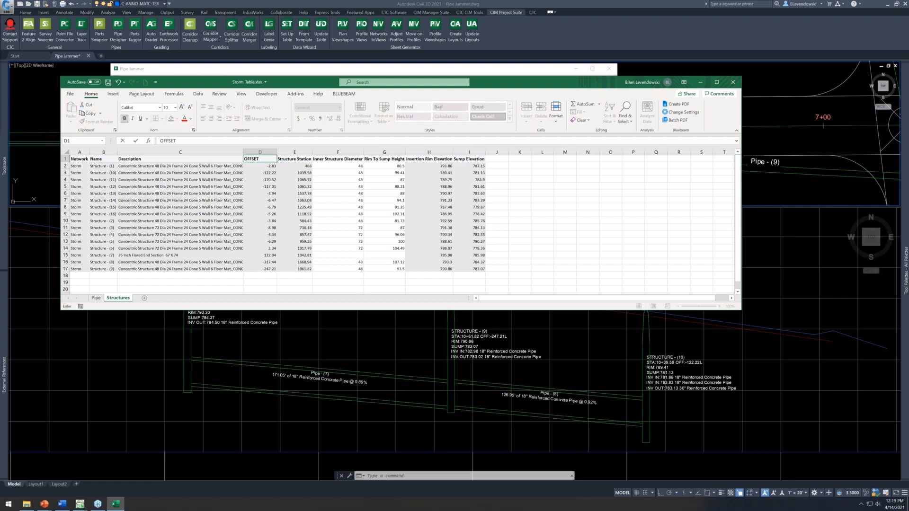
key("Tab")
type("STATION")
key("Return")
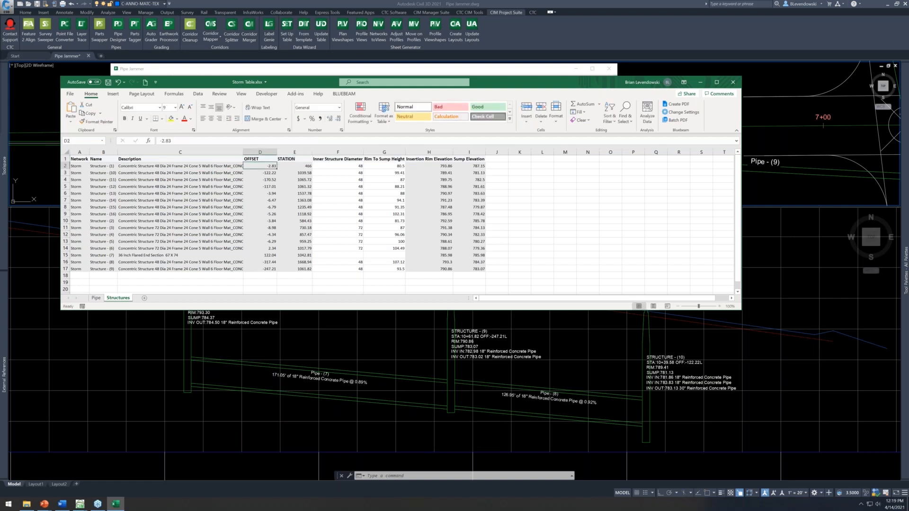
Step: Save the Storm Table workbook with the renamed headers
left_click_drag(326, 82, 340, 109)
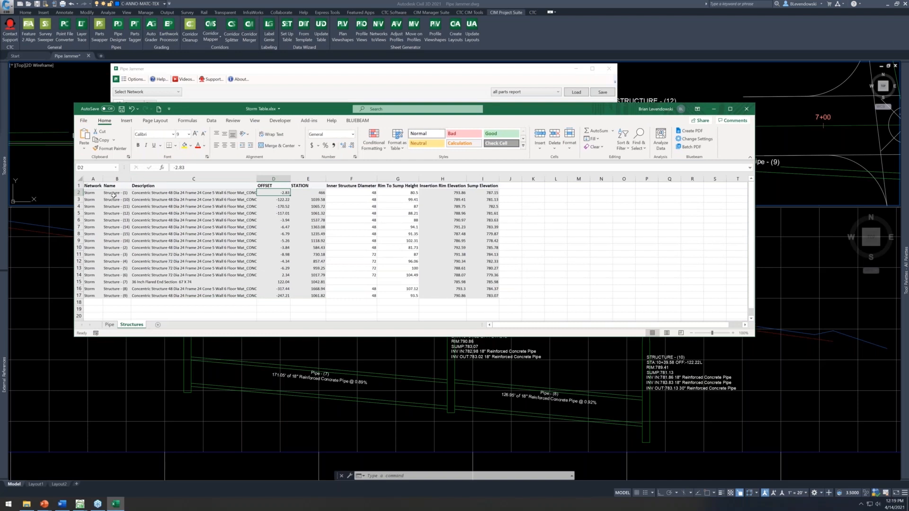
left_click_drag(322, 112, 317, 122)
left_click(202, 231)
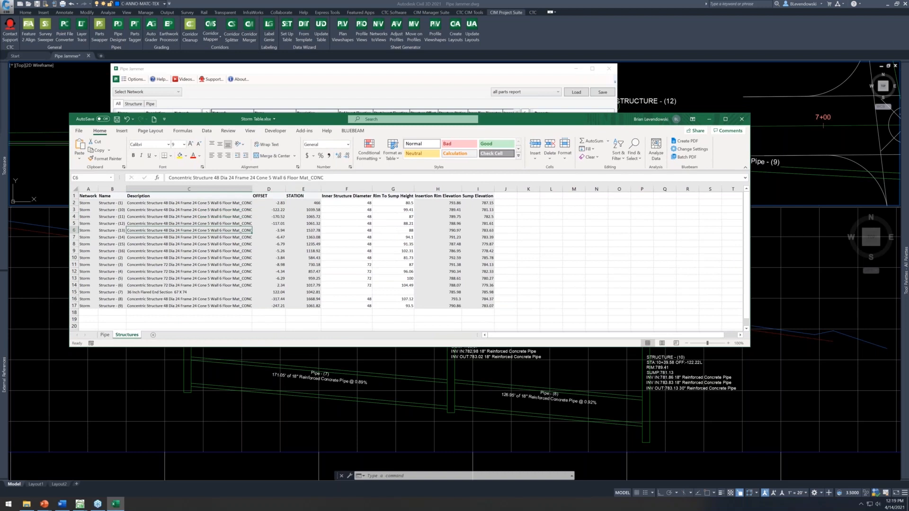
left_click(118, 121)
Step: Add a FLOW column header in cell J1 of the Structures sheet
left_click(508, 196)
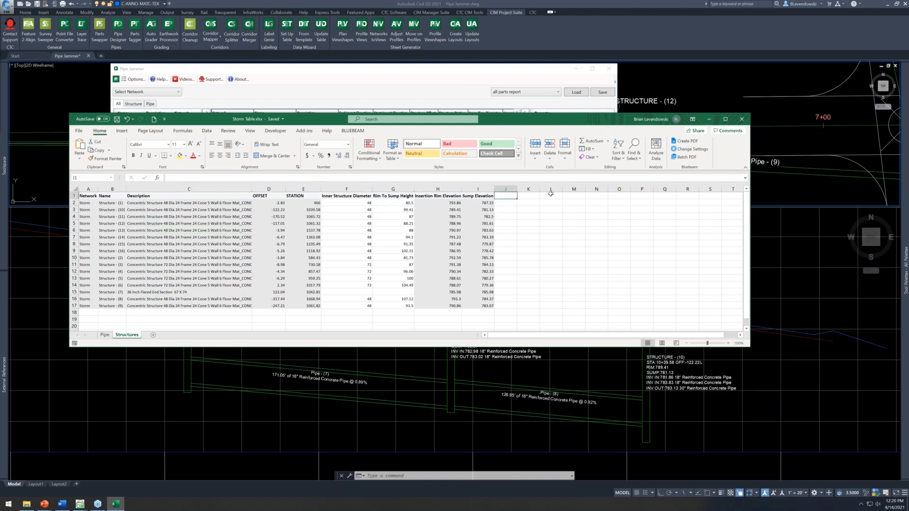
type("FLOW")
key("Tab")
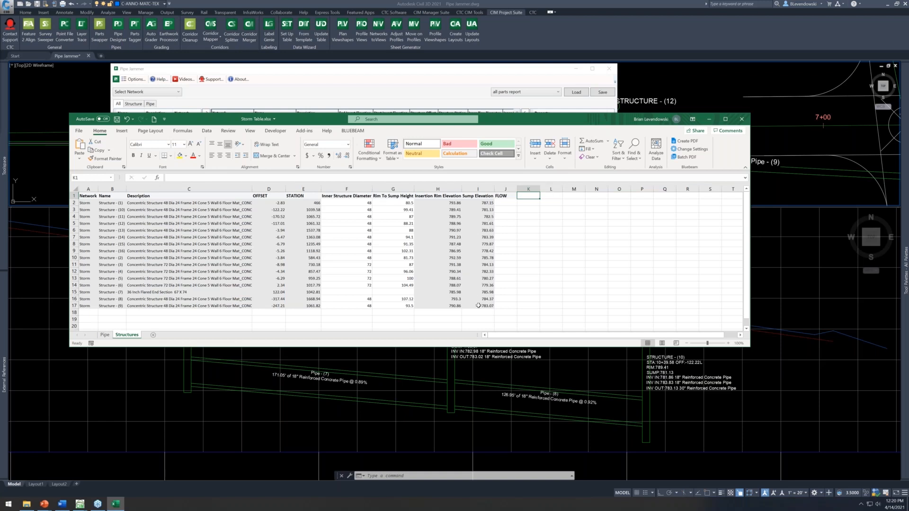
Step: Clear the structure data from A2:I17 on the Structures sheet, keeping the header row and cell shading
left_click_drag(478, 305, 84, 203)
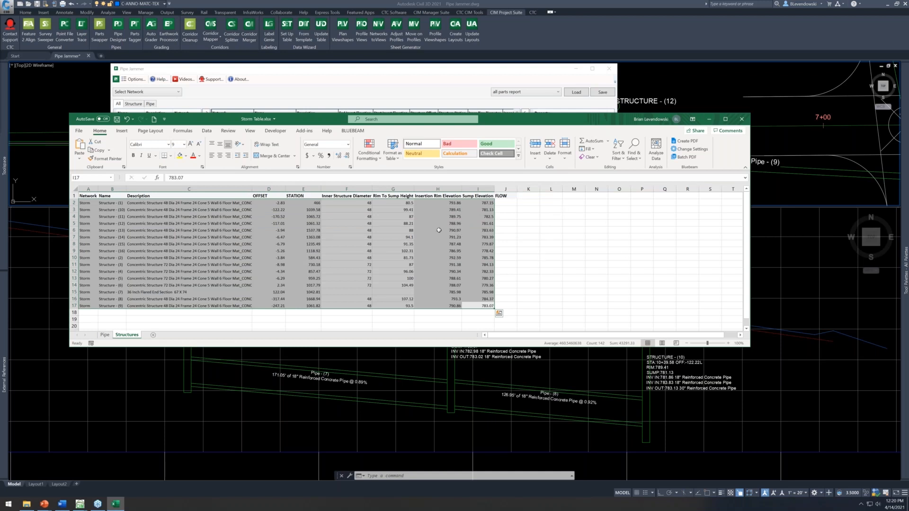
left_click(370, 244)
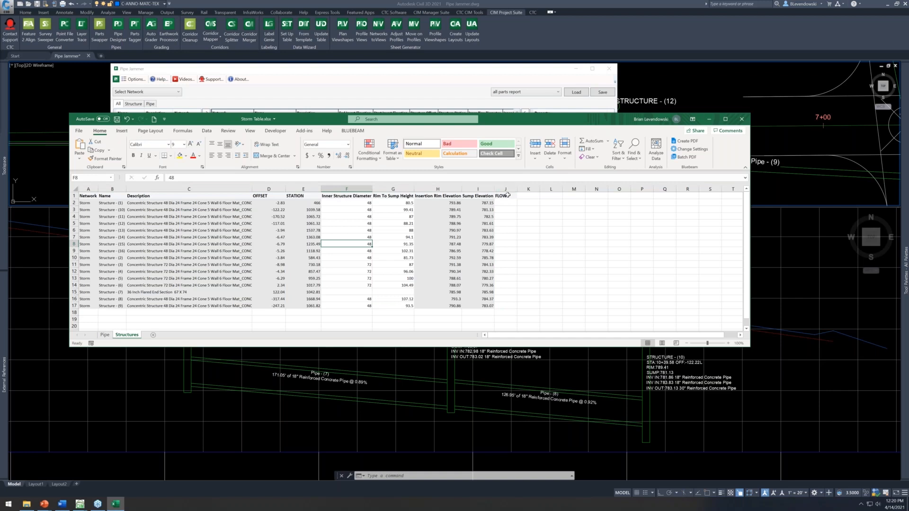
left_click_drag(265, 196, 311, 196)
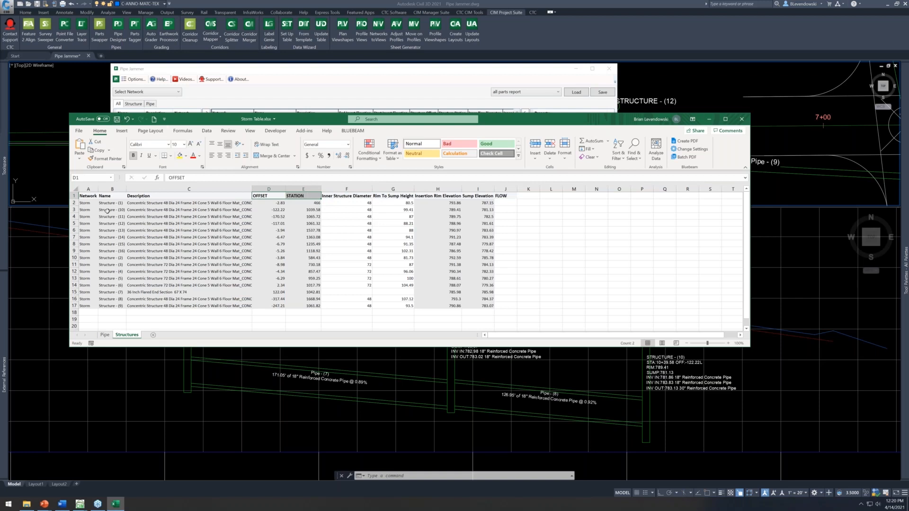
left_click_drag(86, 203, 478, 307)
right_click(476, 283)
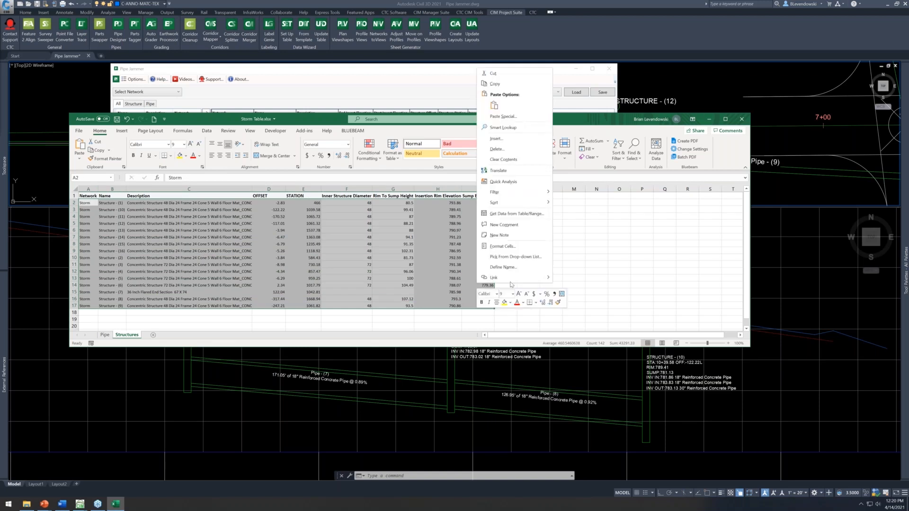
left_click(499, 163)
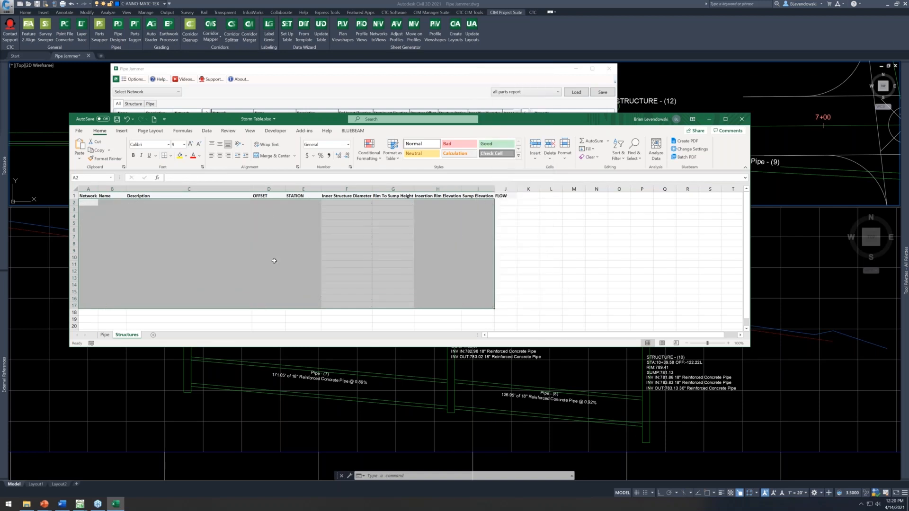
left_click(239, 257)
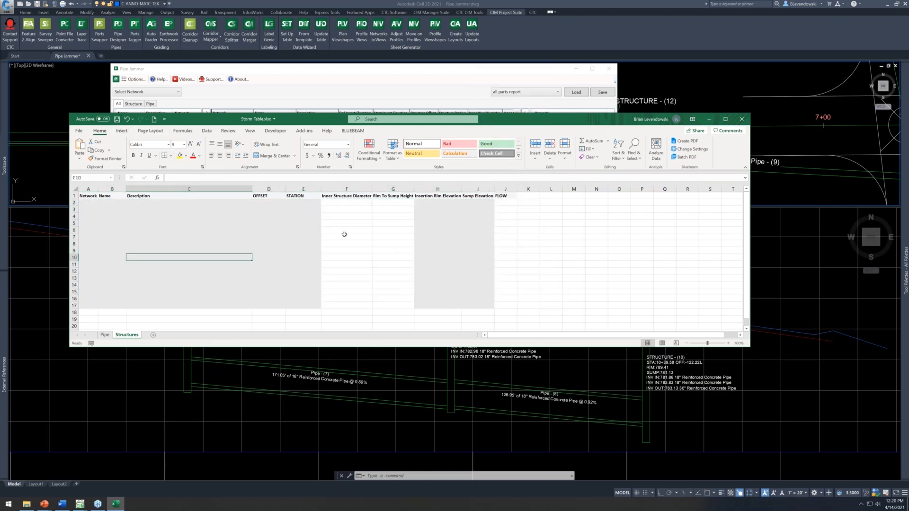
Step: Save and close the cleared Storm Table workbook and return to the Pipe Jammer table
left_click(117, 121)
left_click(745, 119)
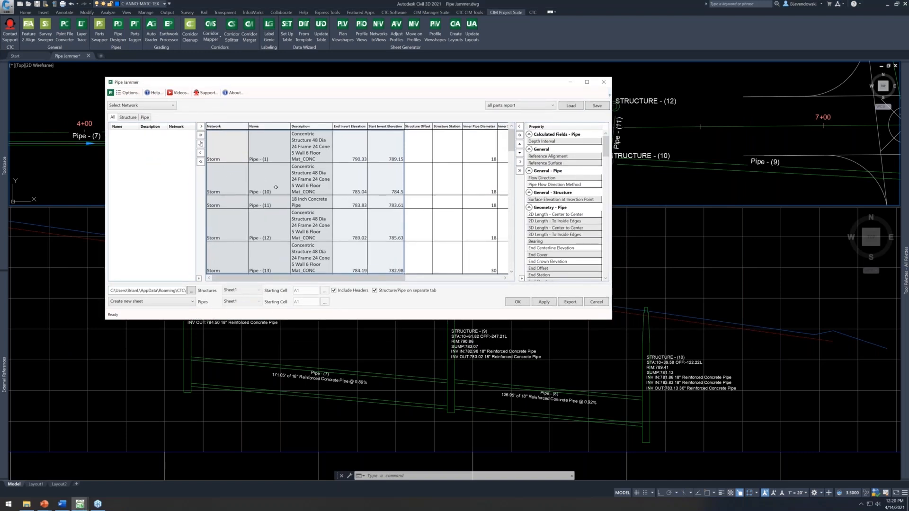
left_click(241, 181)
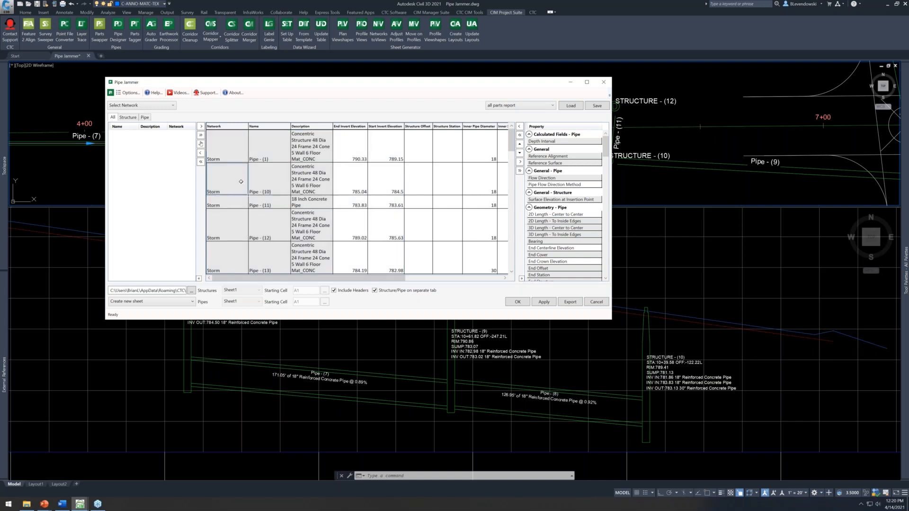
Step: Set Storm Table.xlsx as the export file, writing to existing sheets, with structures going to the Structures sheet
left_click(192, 291)
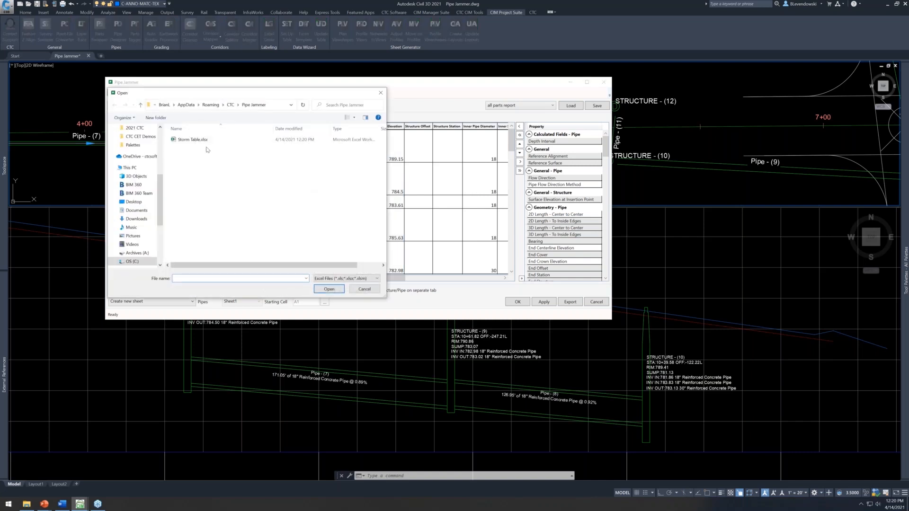
double_click(197, 141)
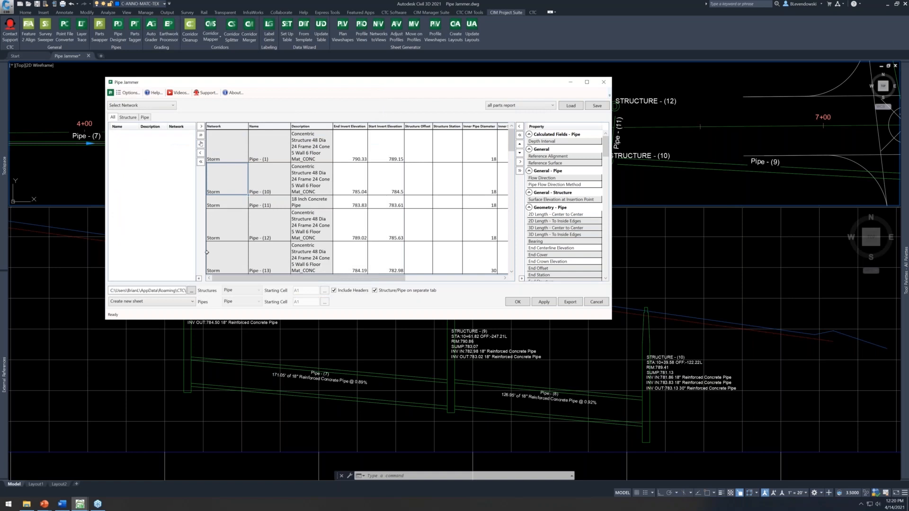
left_click(186, 302)
left_click(155, 316)
left_click(256, 291)
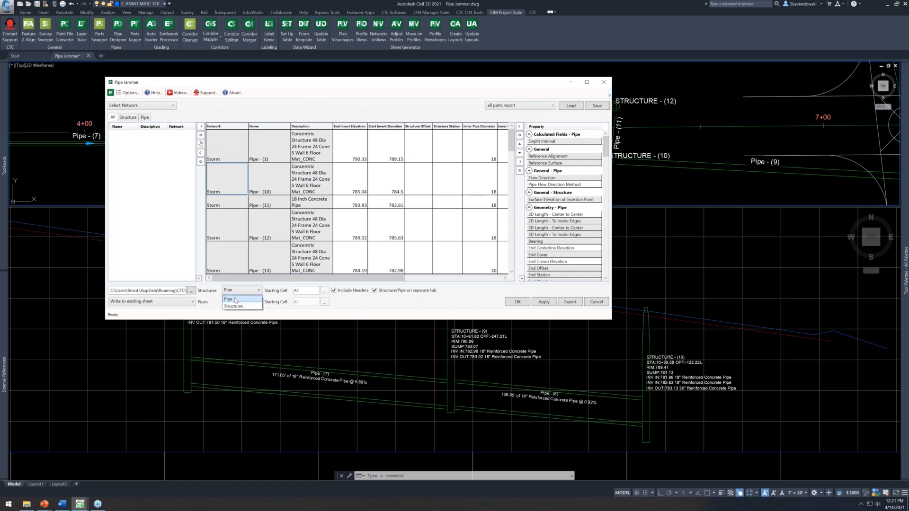
left_click(237, 306)
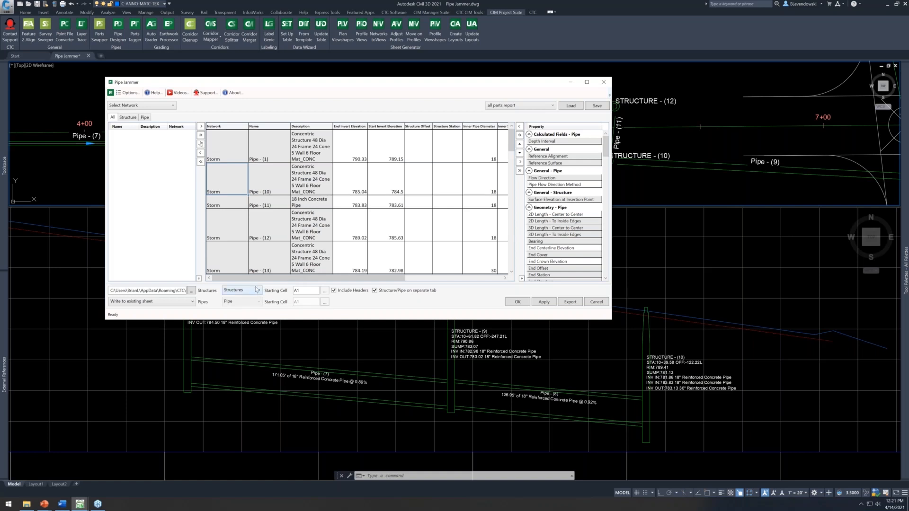
Step: Exclude the headers, set the starting cells to A2, and export structures and pipes into the existing workbook
left_click(352, 292)
left_click(386, 292)
left_click(398, 291)
left_click(310, 291)
left_click(570, 303)
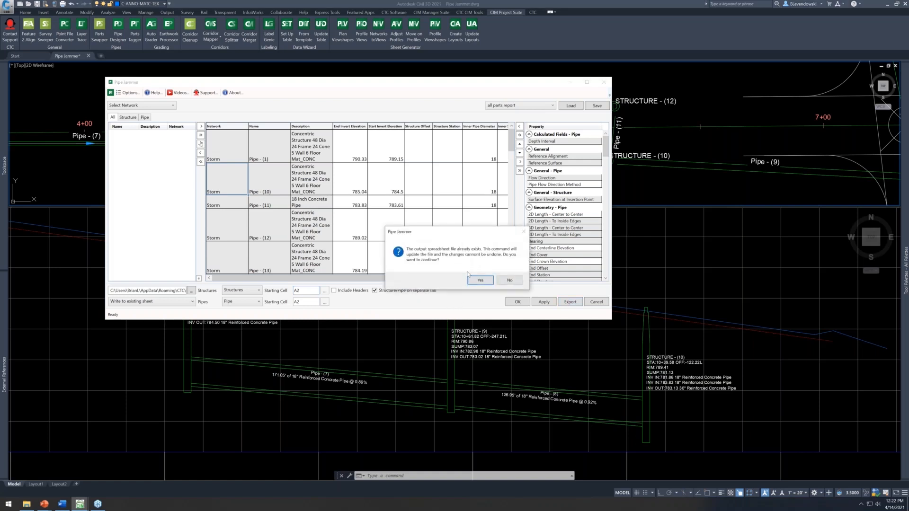
left_click(479, 280)
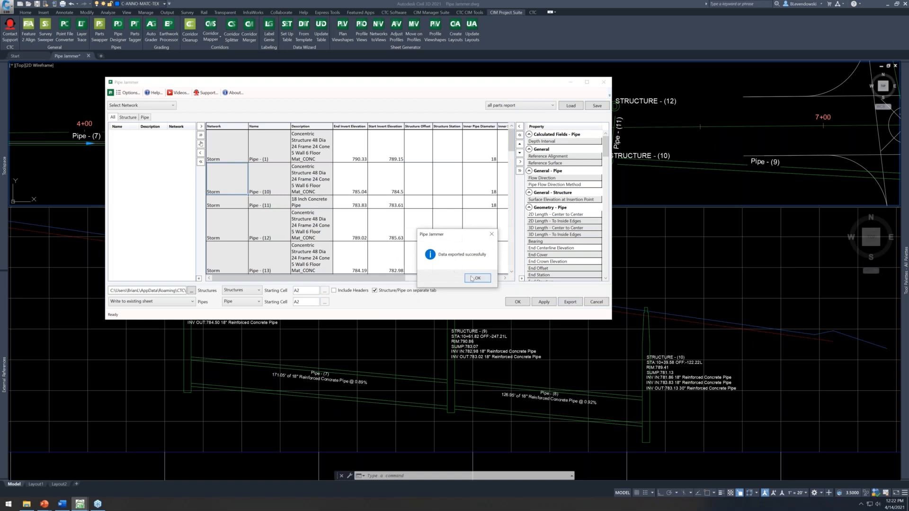
left_click(477, 278)
Step: Open the Storm Table workbook and examine the exported rows, renamed headers and FLOW column on the Structures sheet
left_click(26, 505)
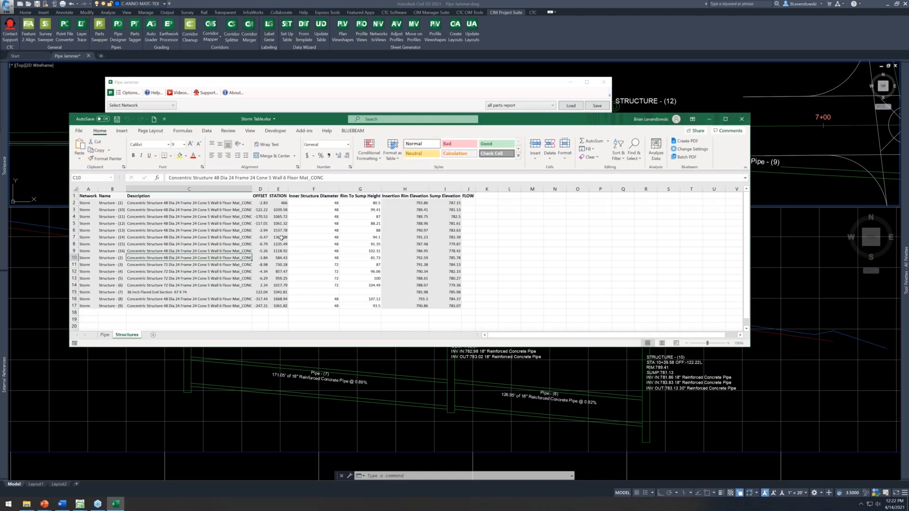
left_click_drag(88, 204, 461, 309)
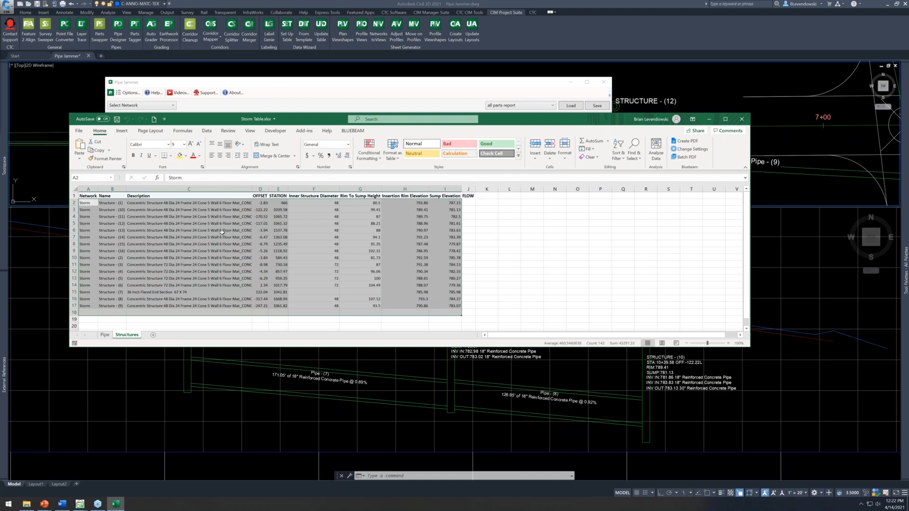
left_click(240, 230)
left_click(258, 195)
left_click(283, 195)
left_click_drag(469, 196, 633, 307)
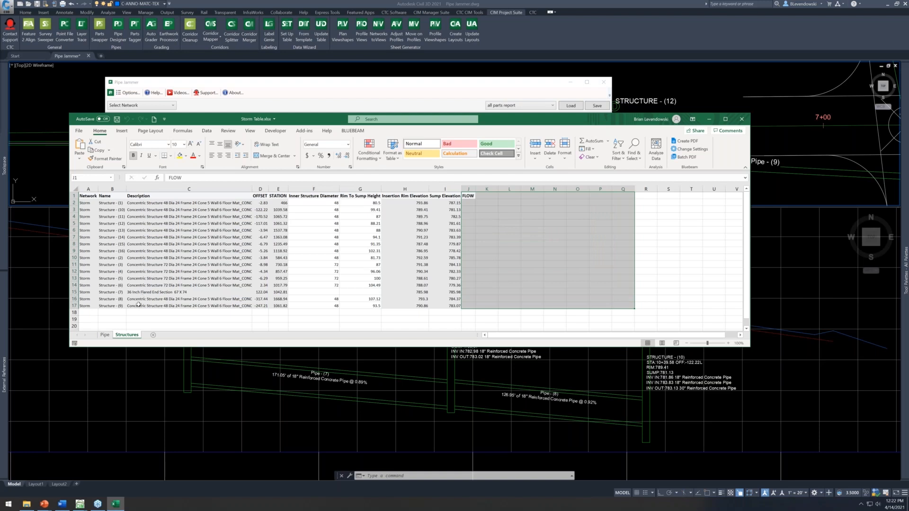
Step: On the Pipe sheet, set the Start Invert Elevation of Pipe - (7) to 785
left_click(104, 334)
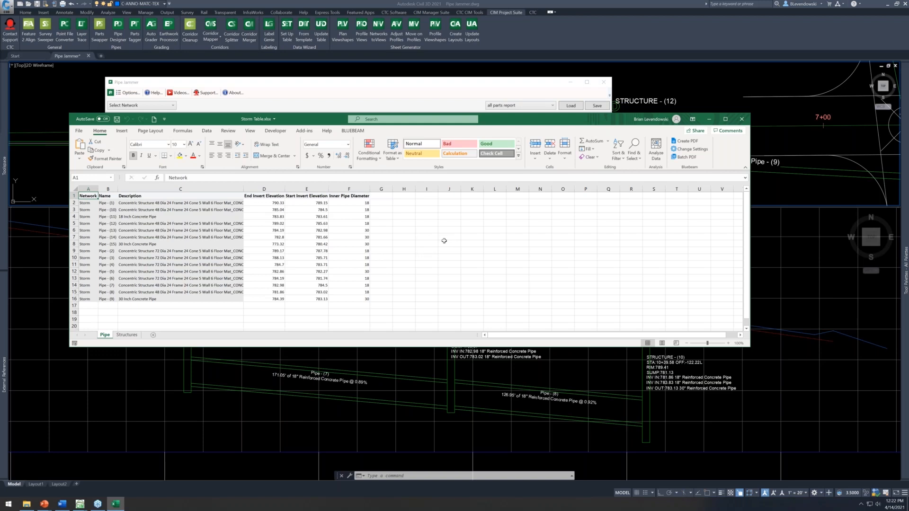
mouse_move(533, 118)
left_mouse_down()
mouse_move(541, 196)
mouse_move(522, 154)
mouse_move(522, 107)
left_mouse_up()
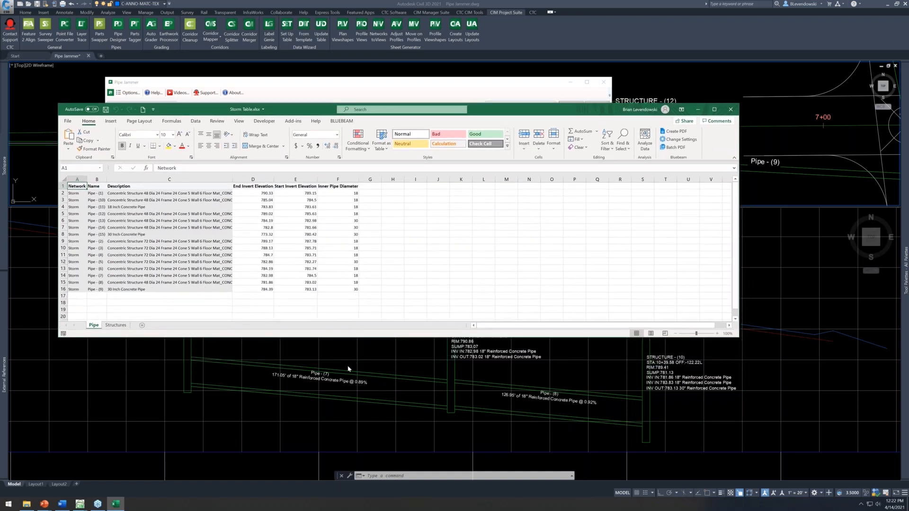
left_click(98, 275)
left_click(312, 276)
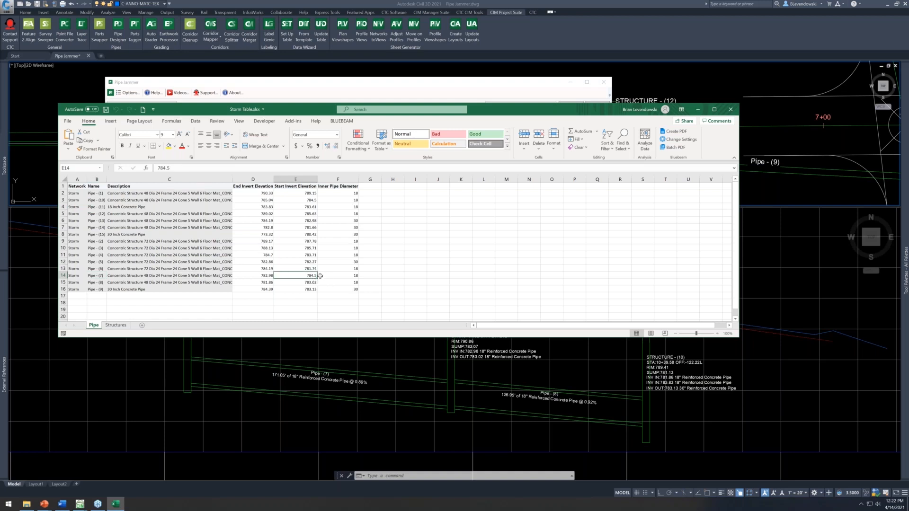
type("785")
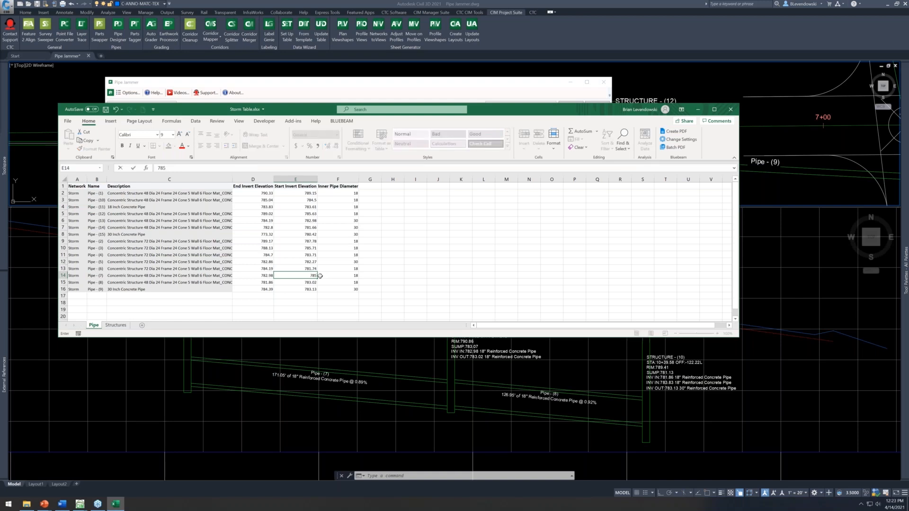
key("Tab")
Step: Save and close the edited Storm Table workbook, and close the Pipe Jammer table
left_click(104, 110)
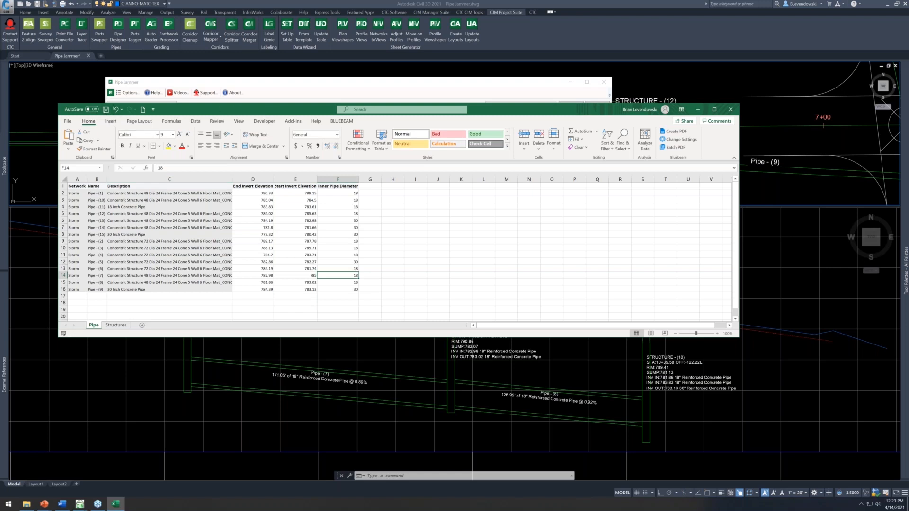
left_click(732, 109)
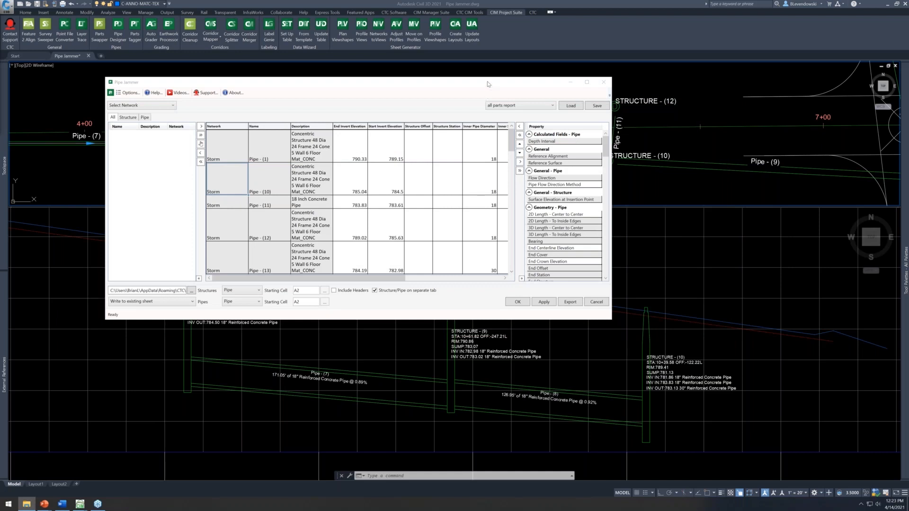
left_click(602, 83)
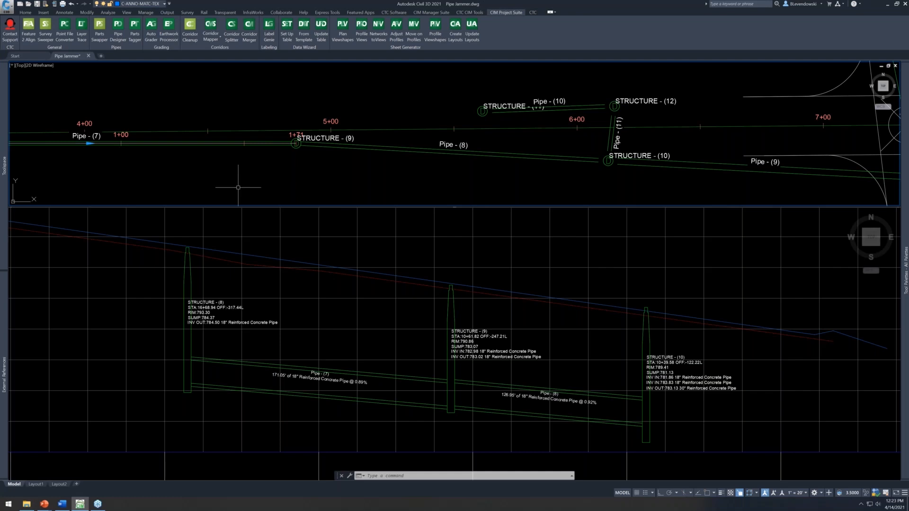
type("PIPESIMPORT")
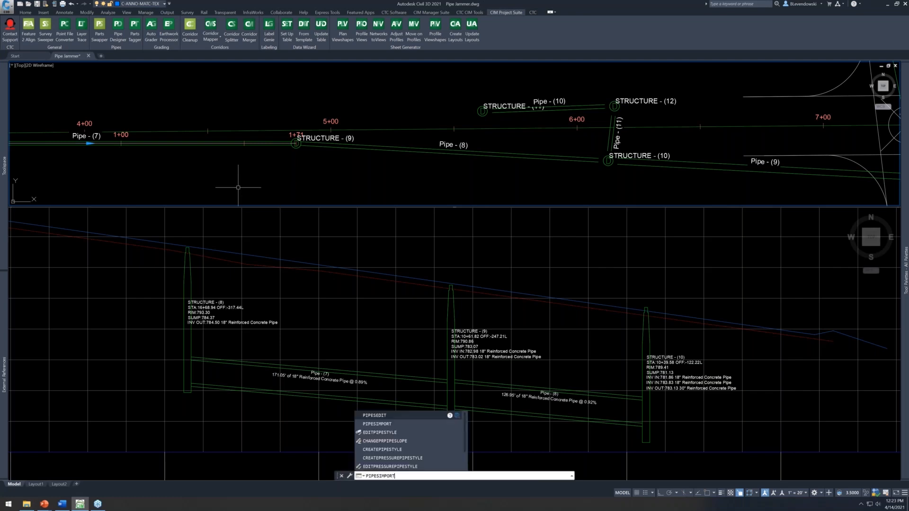
key("Return")
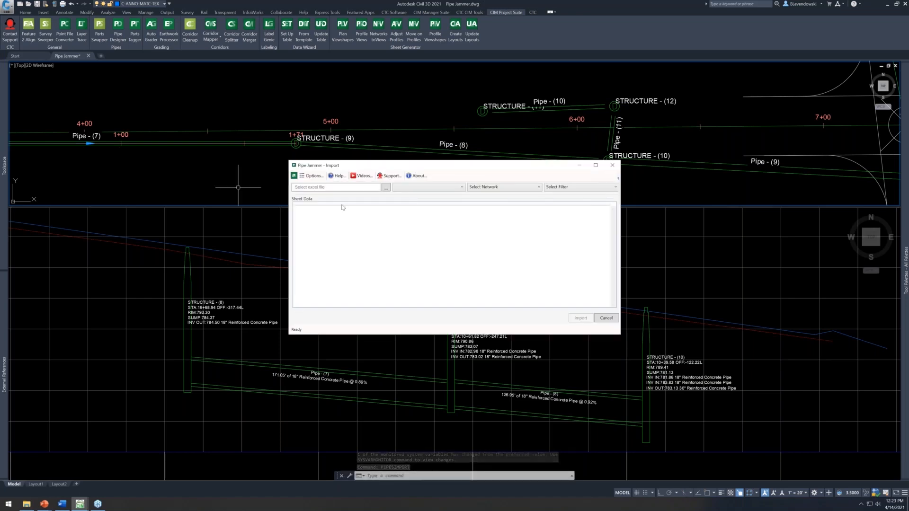
left_click_drag(485, 165, 427, 104)
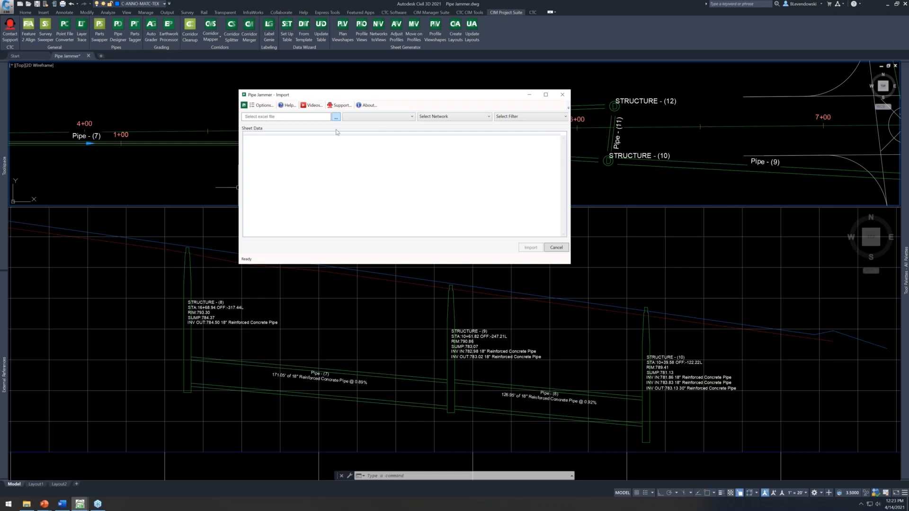
left_click_drag(420, 95, 400, 148)
left_click(547, 149)
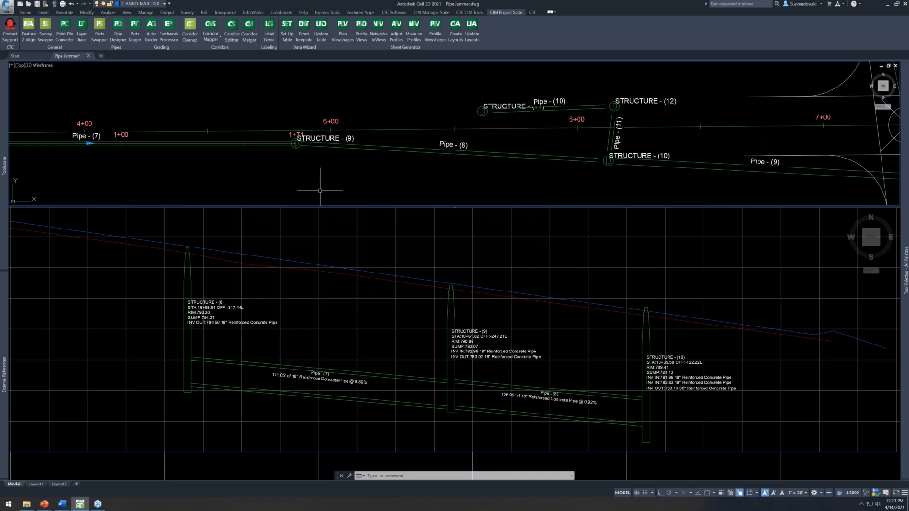
Step: Run PIPESEDIT, add all parts to the table, and try to start an = formula in Pipe - (1)'s Structure Offset cell
type("PIPESEDIT")
key("Return")
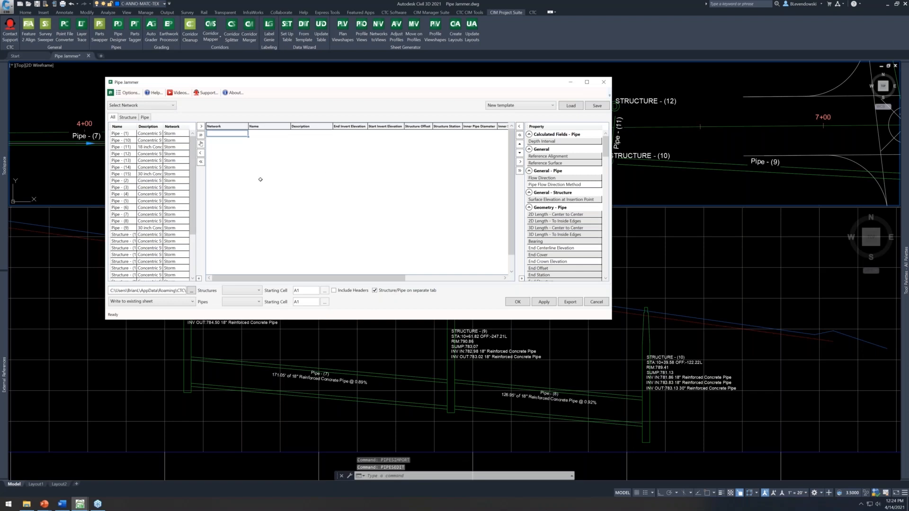
left_click(238, 162)
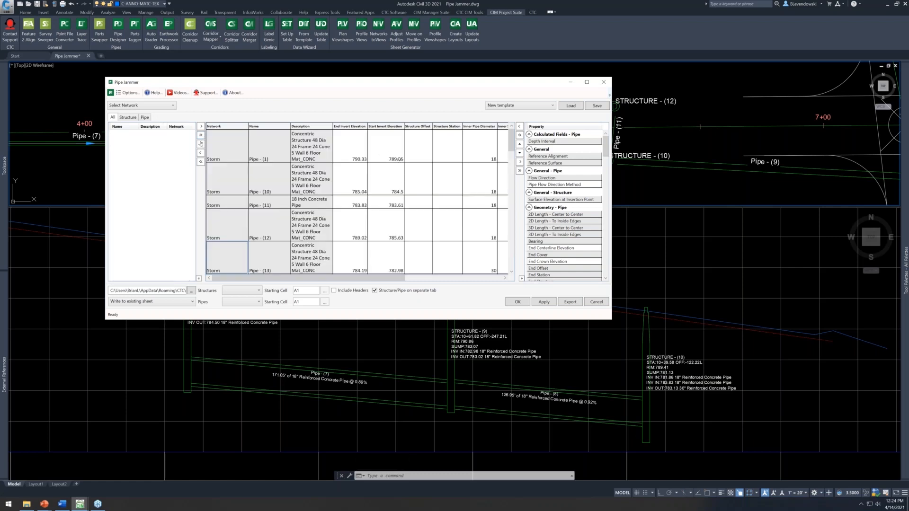
left_click(422, 152)
right_click(417, 153)
left_click(417, 146)
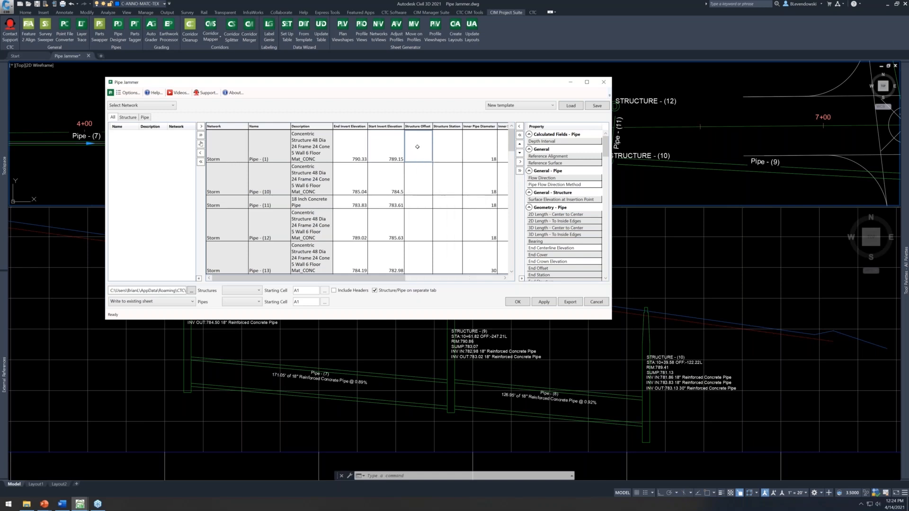
type("=")
left_click(474, 147)
key("Escape")
Step: Check the templates path in the Pipe Jammer options, inspect all parts report.json in Notepad++, and close the parts table
left_click(524, 106)
left_click(240, 96)
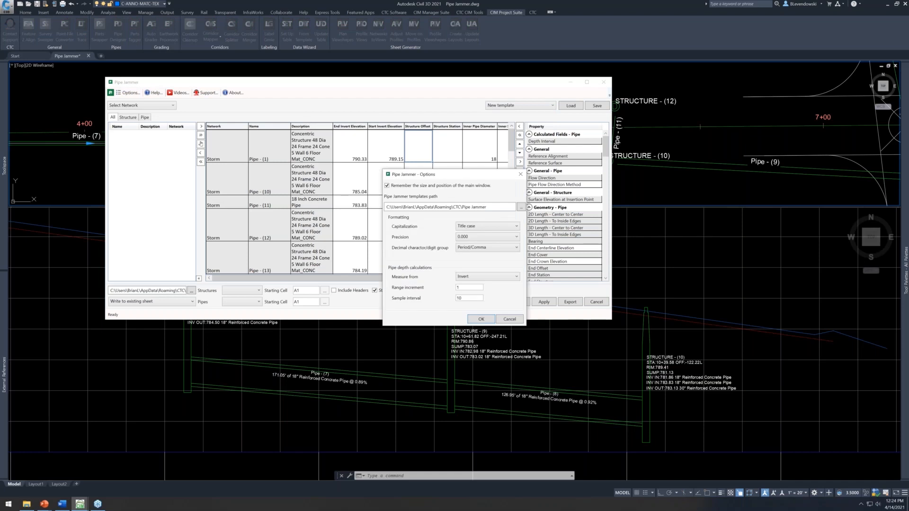
left_click(510, 319)
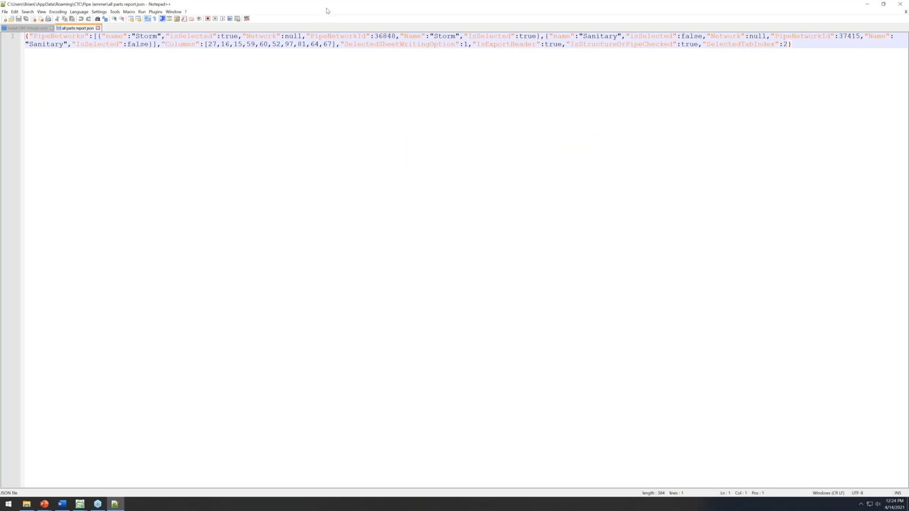
double_click(326, 11)
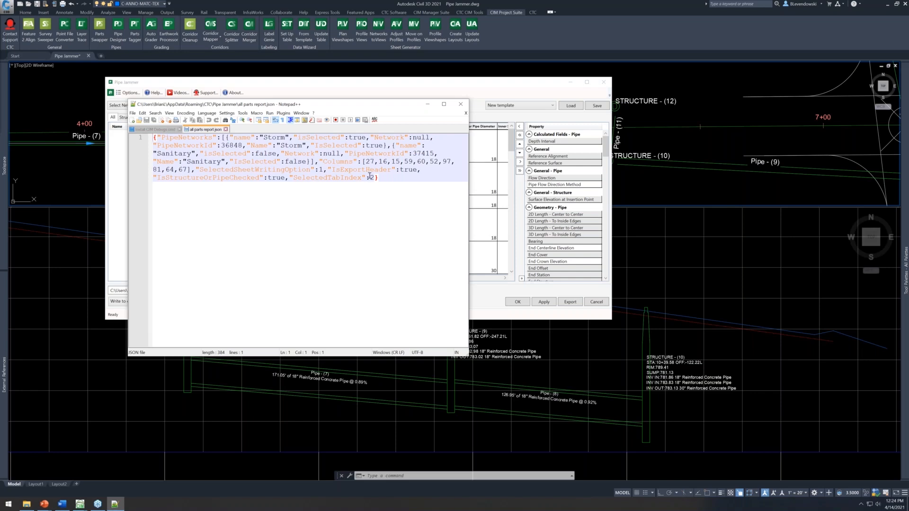
left_click(460, 104)
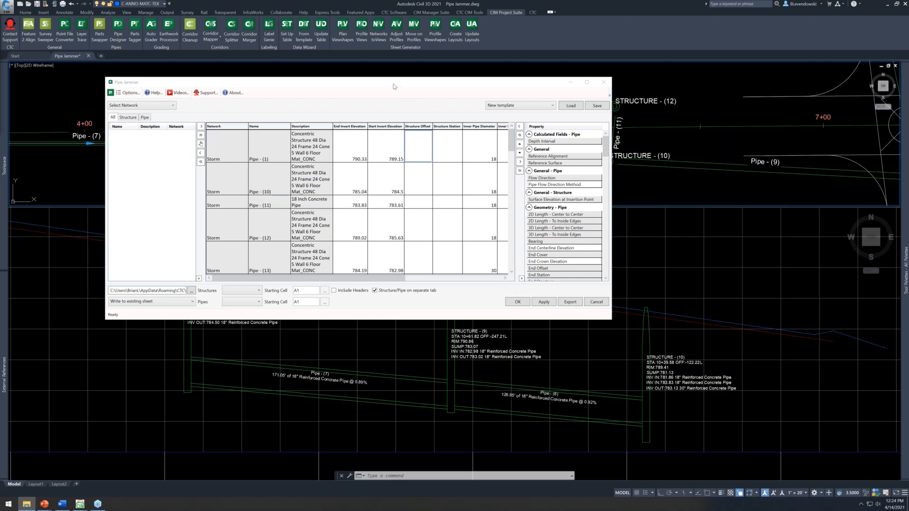
left_click_drag(393, 86, 414, 55)
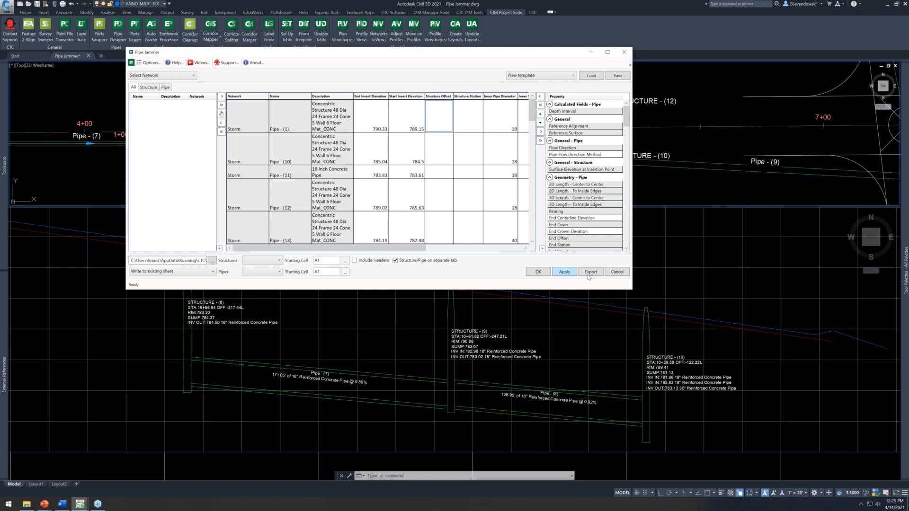
left_click(616, 272)
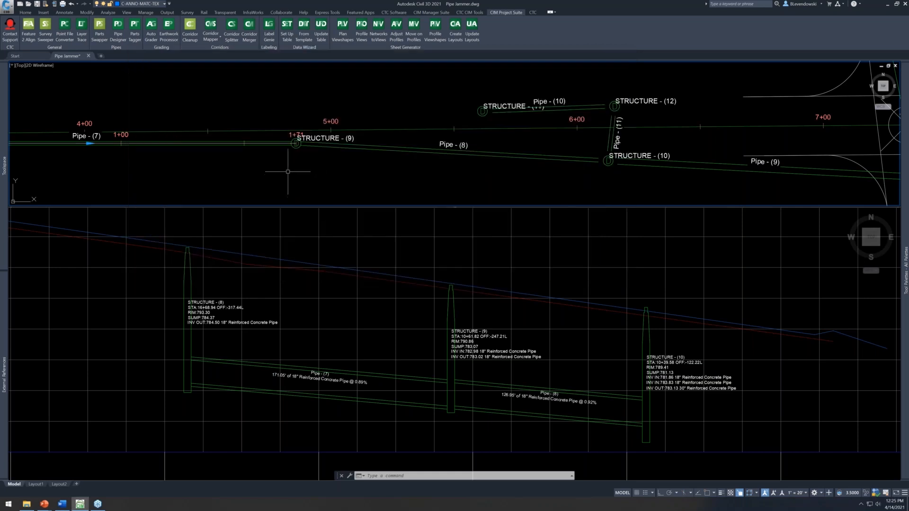
Step: Run PIPESIMPORT and load Storm Table.xlsx as the workbook to import
type("PIPES")
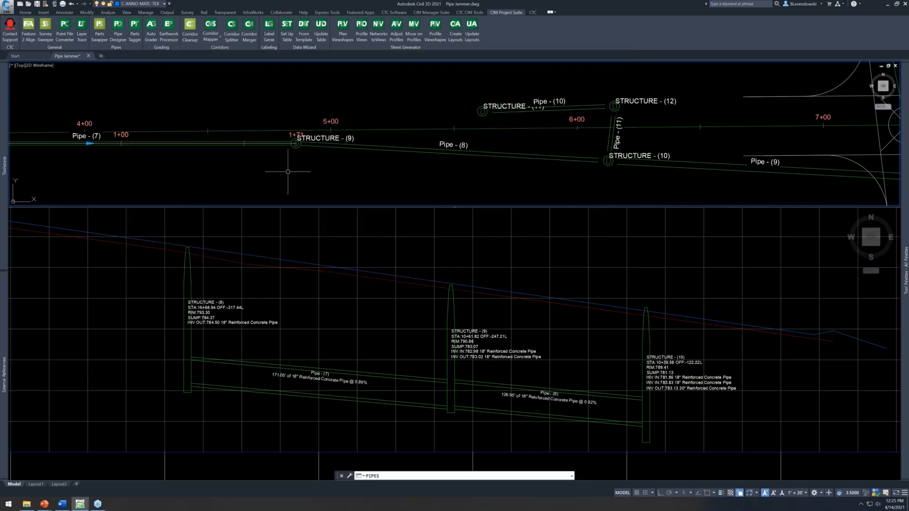
type("IMPORT")
key("Return")
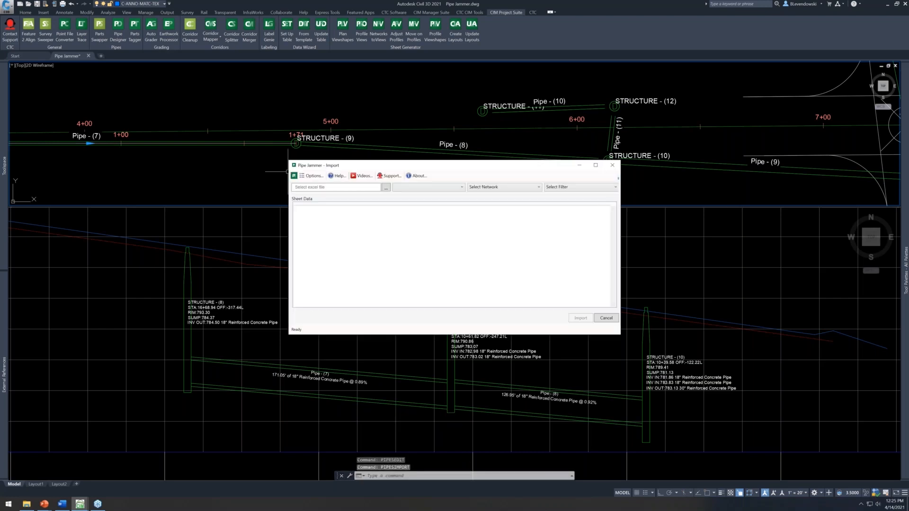
left_click_drag(375, 168, 253, 88)
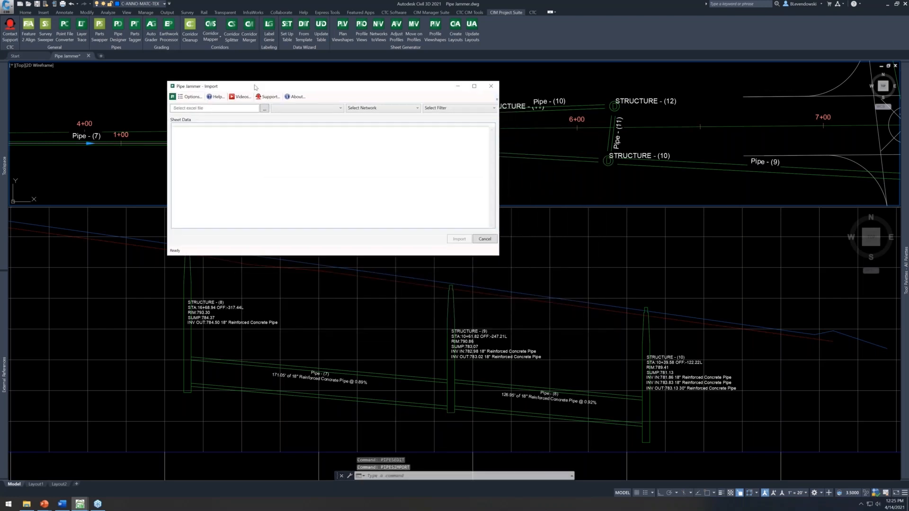
left_click(264, 110)
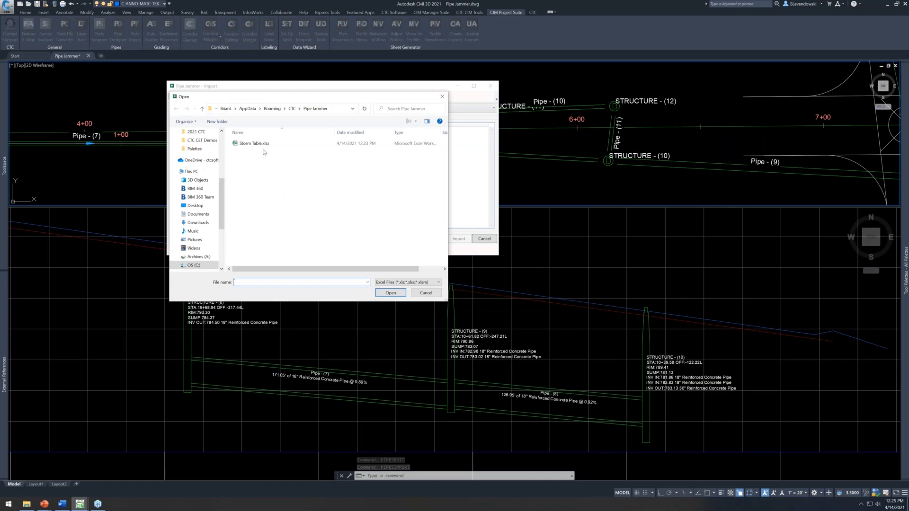
double_click(250, 143)
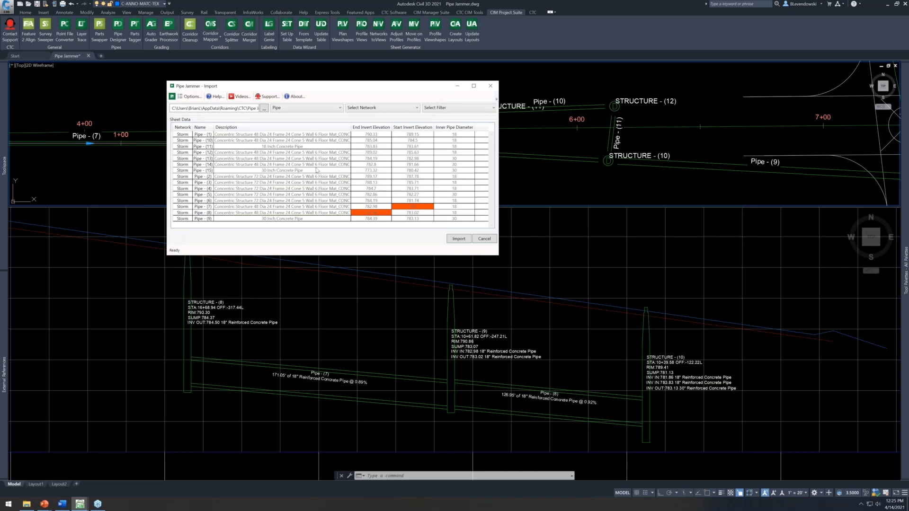
Step: Examine the import preview's part type, network and matched-data filter options, and the highlighted invert changes on the Pipe - (7) row
left_click(326, 108)
left_click(336, 90)
left_click(375, 108)
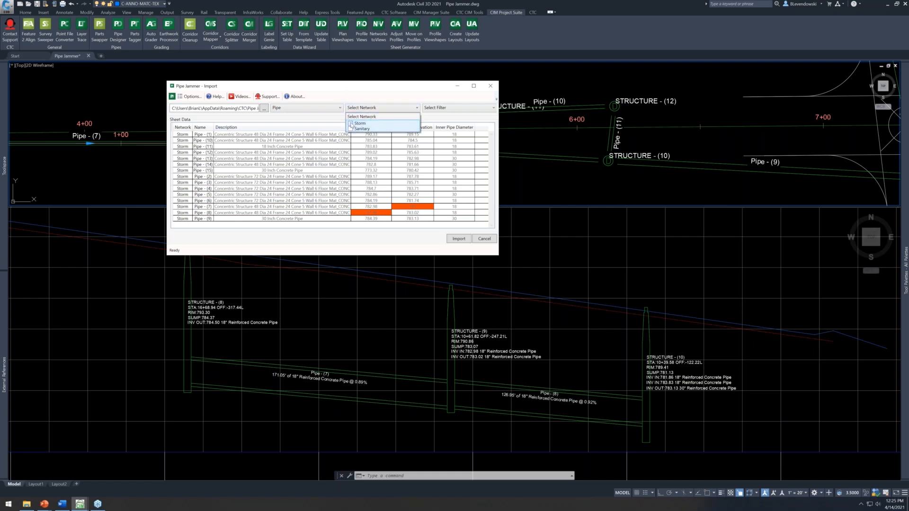
left_click(368, 89)
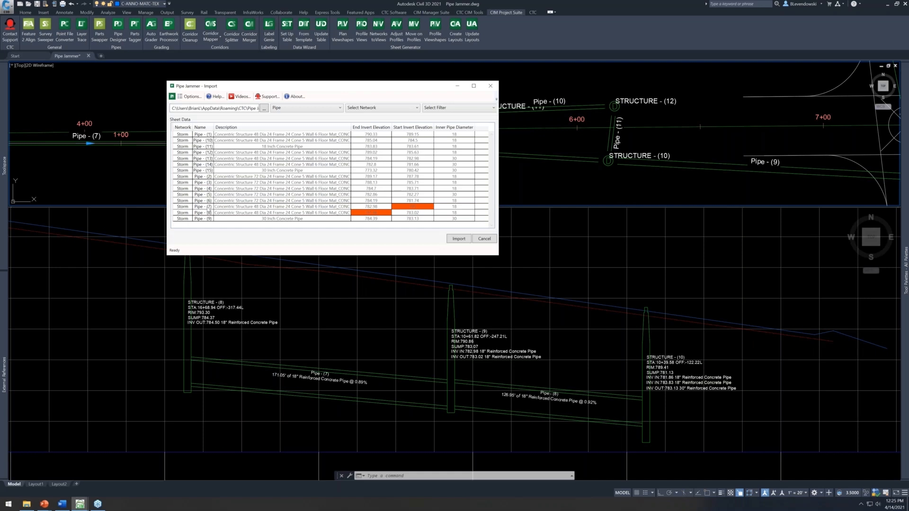
left_click(207, 207)
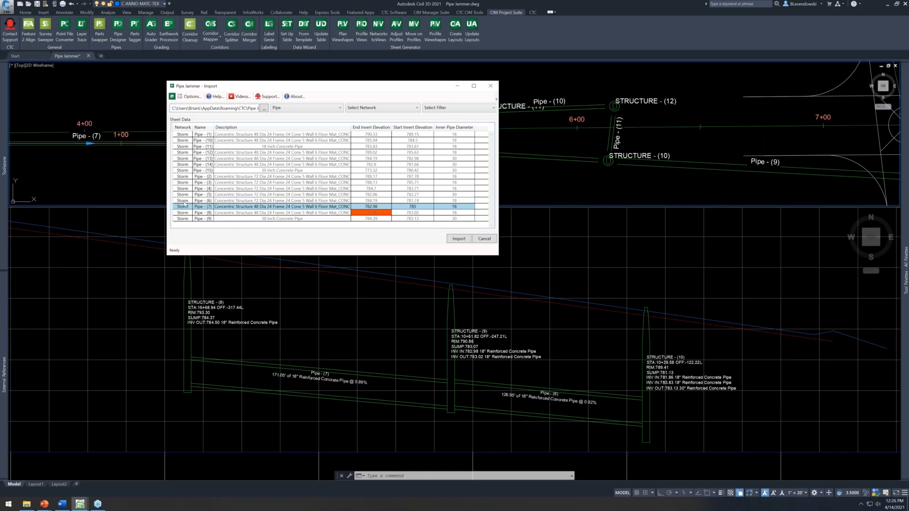
left_click(200, 201)
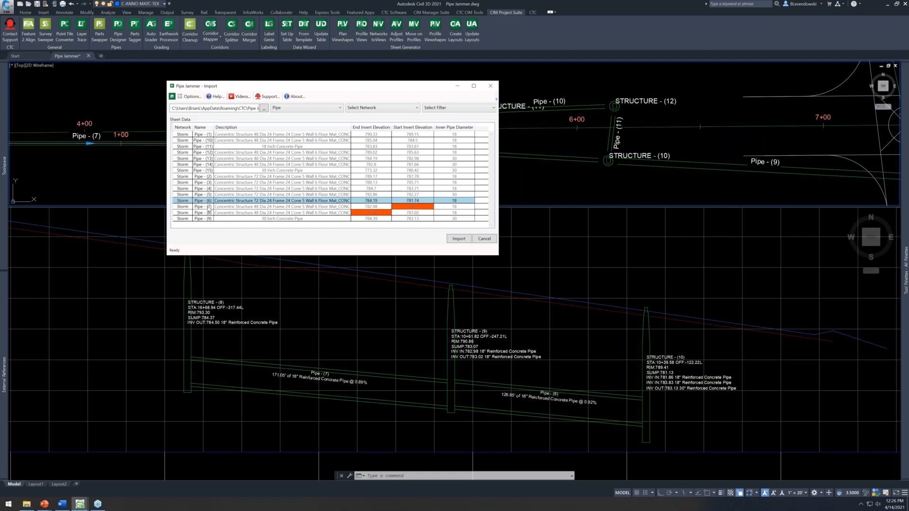
left_click(207, 208)
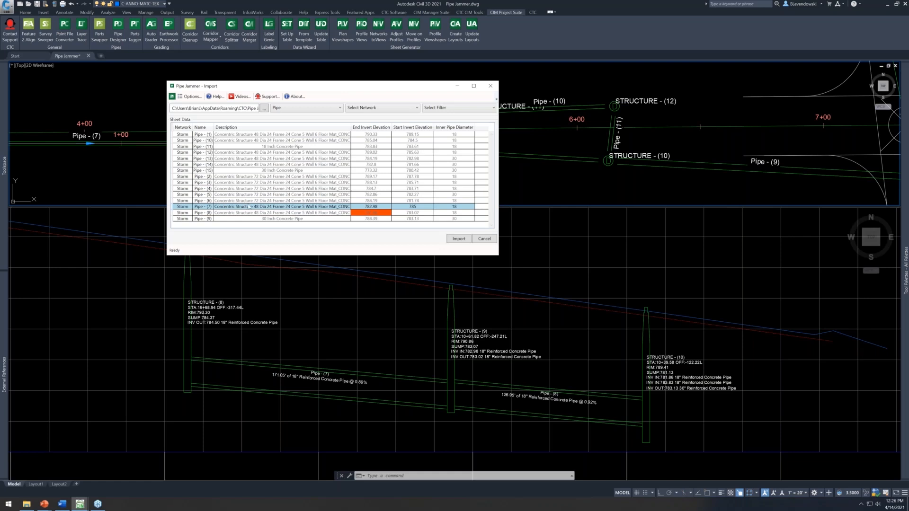
left_click(447, 109)
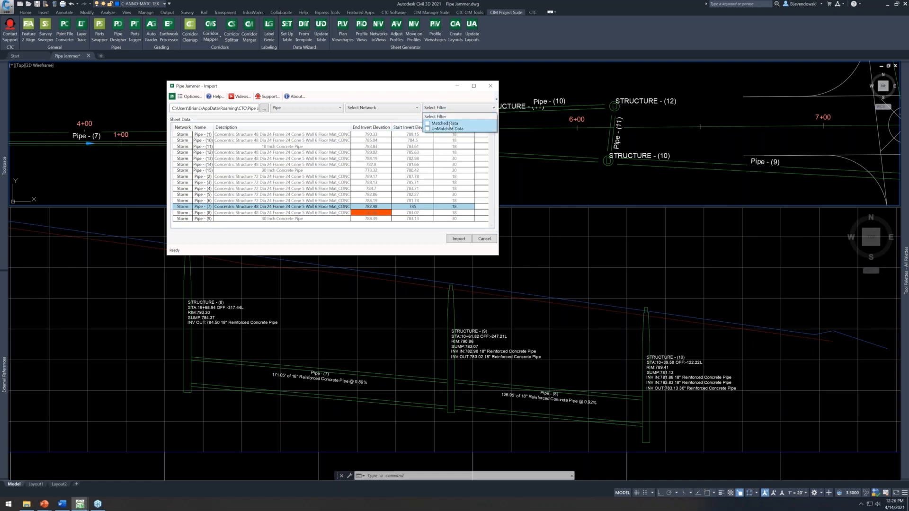
left_click(411, 88)
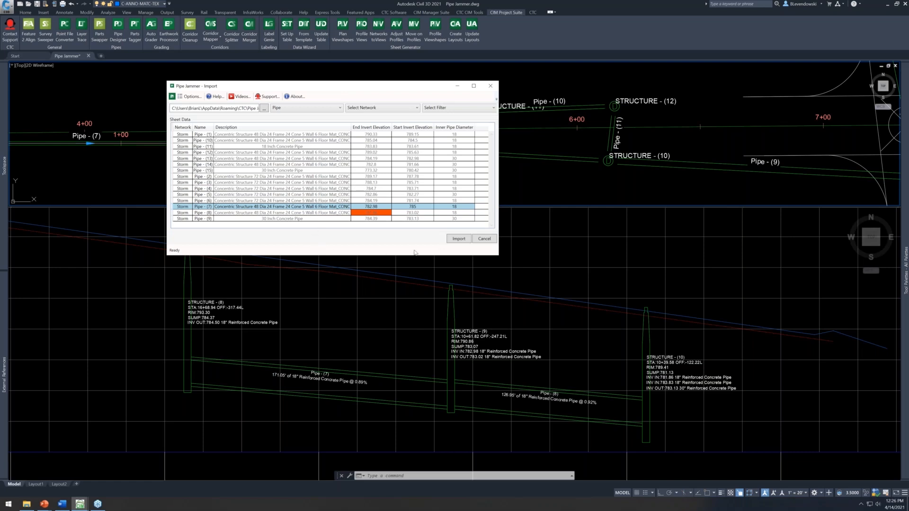
Step: Import the workbook's edited pipe invert elevations into the drawing and close the import window
left_click(460, 239)
left_click(356, 189)
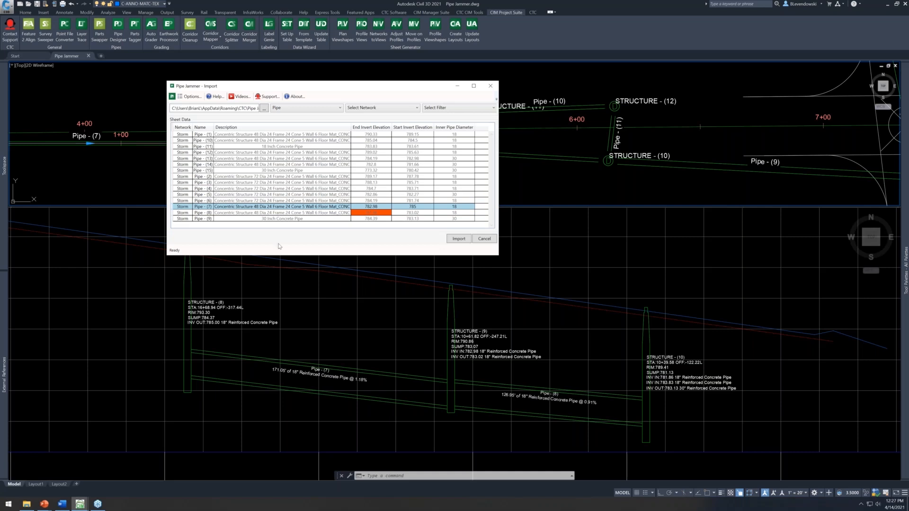
left_click_drag(327, 88, 364, 110)
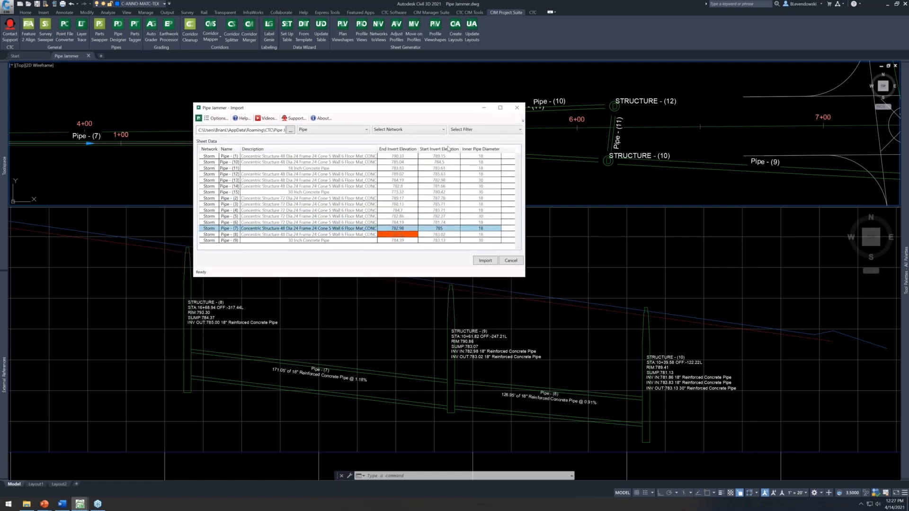
left_click_drag(383, 109, 368, 124)
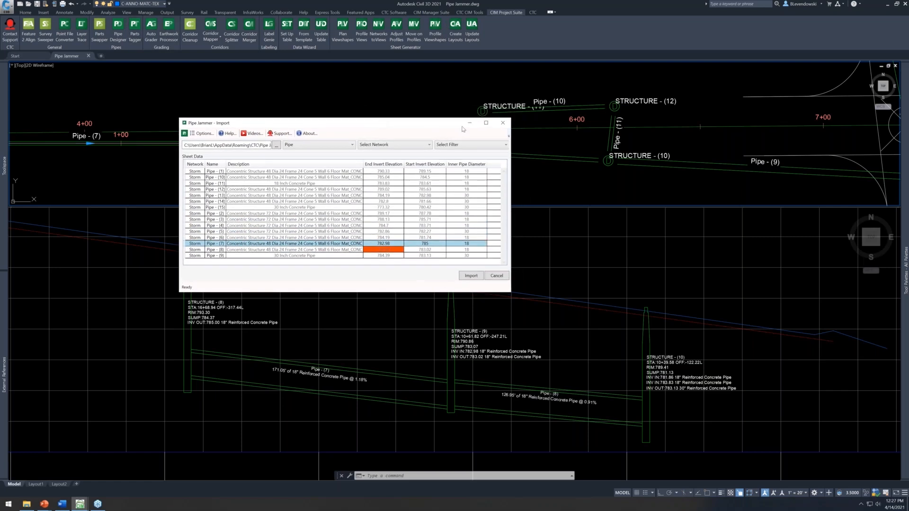
left_click(503, 124)
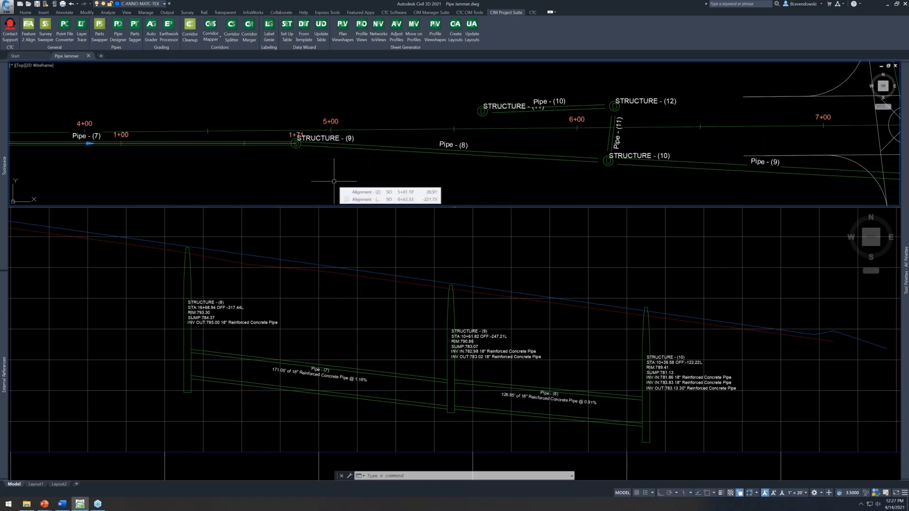
key("alt+Tab")
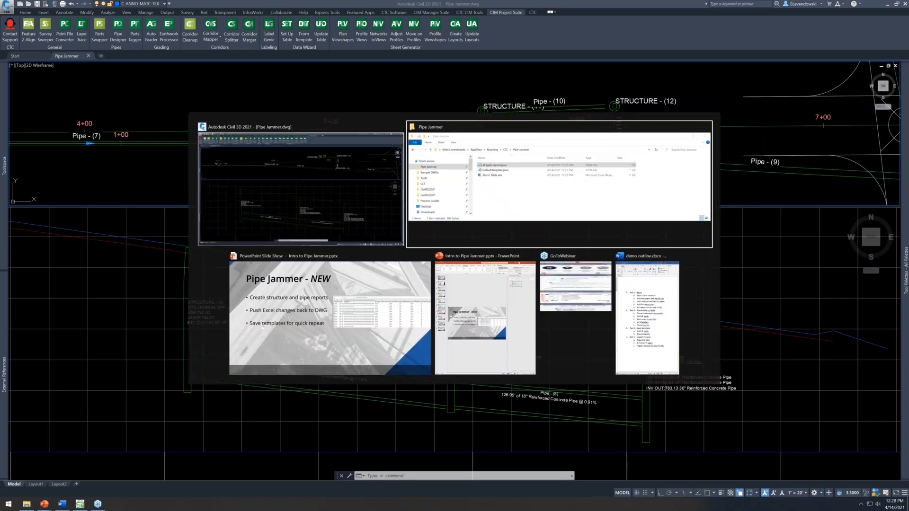
key("alt+Tab")
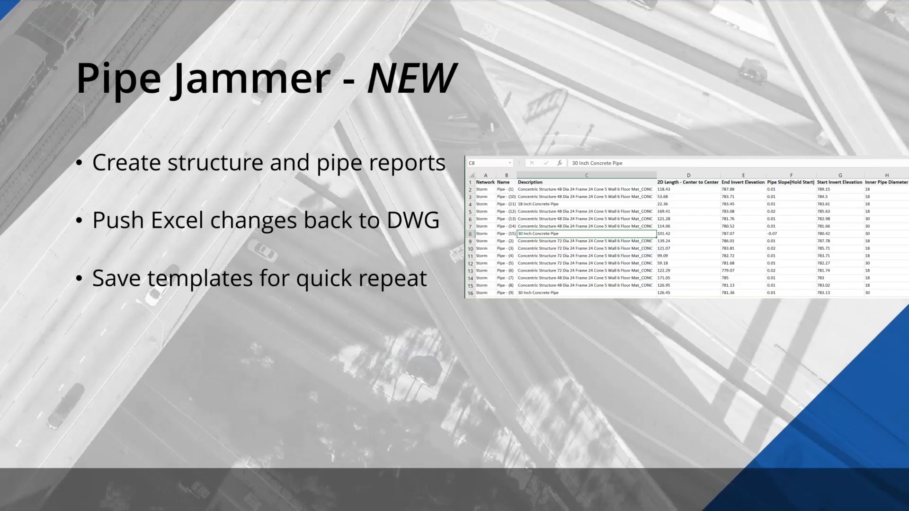
key("Right")
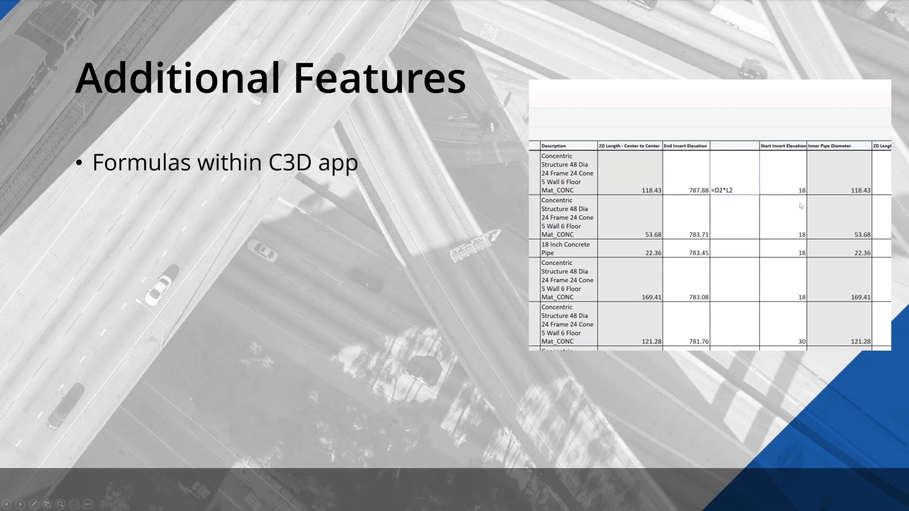
left_click(761, 205)
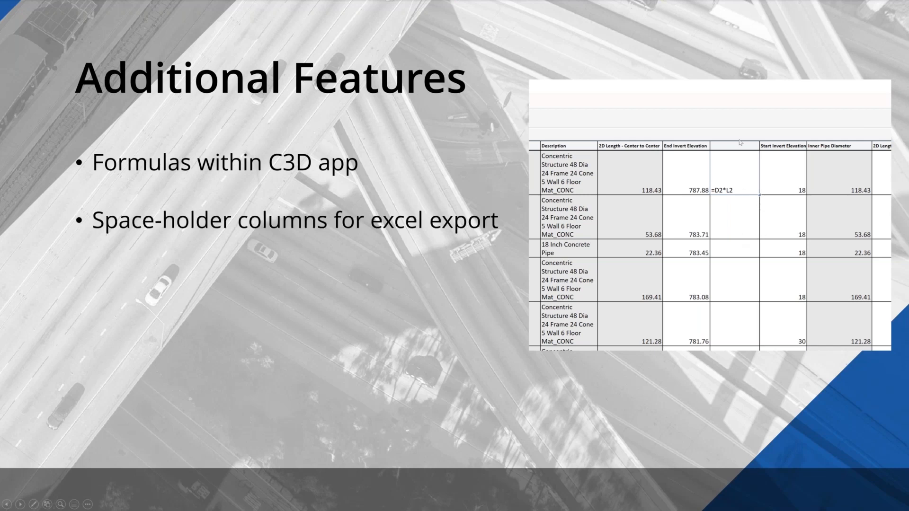